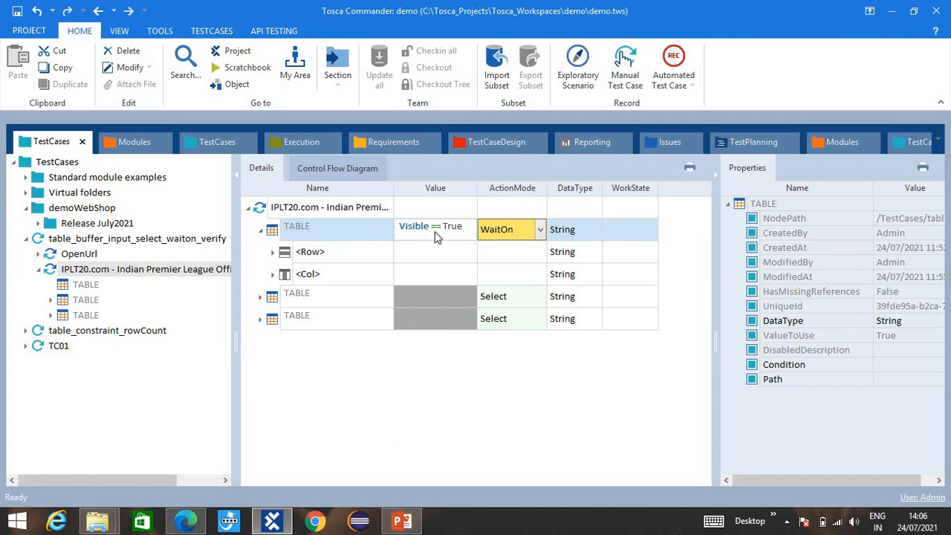
# - Examine the maximum wait duration among the Engine Waiton entries in Tosca Settings, and close the settings
pyautogui.click(28, 30)
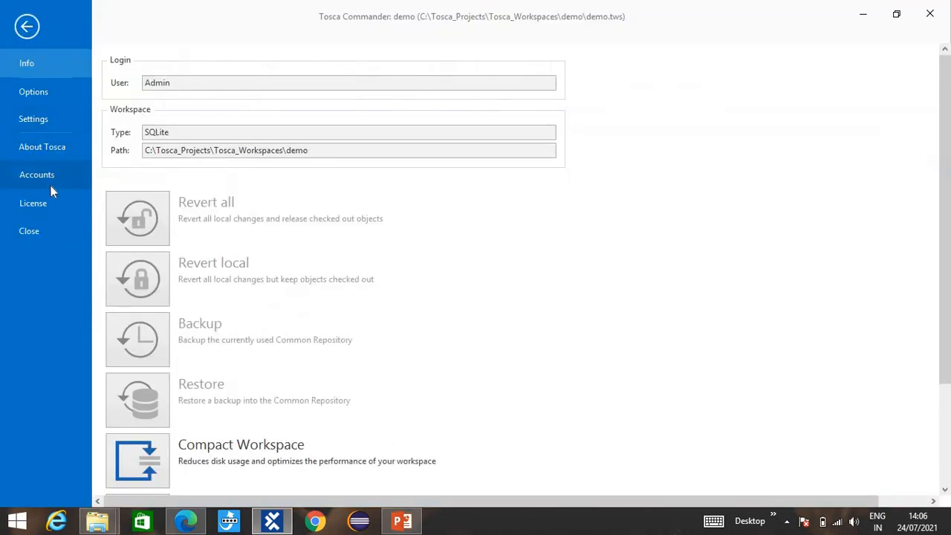
pyautogui.click(43, 119)
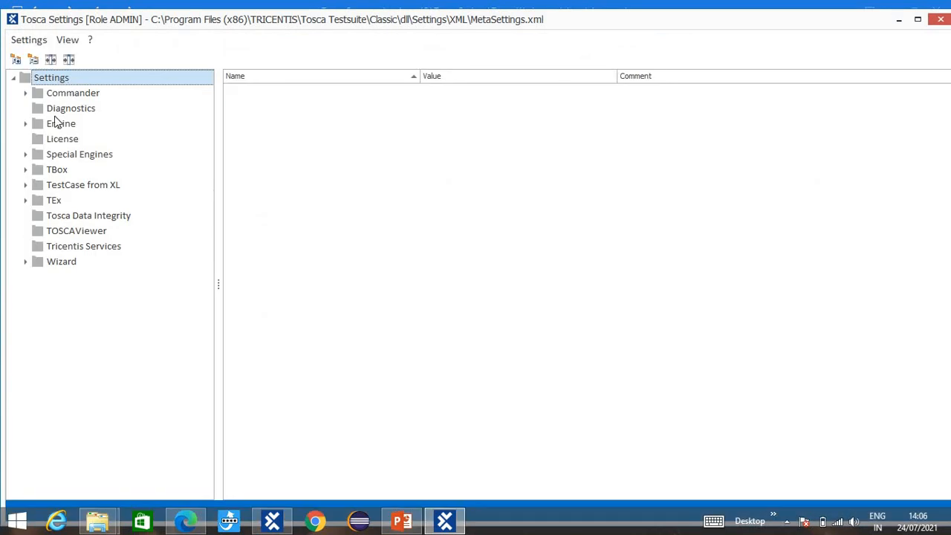
pyautogui.doubleClick(25, 122)
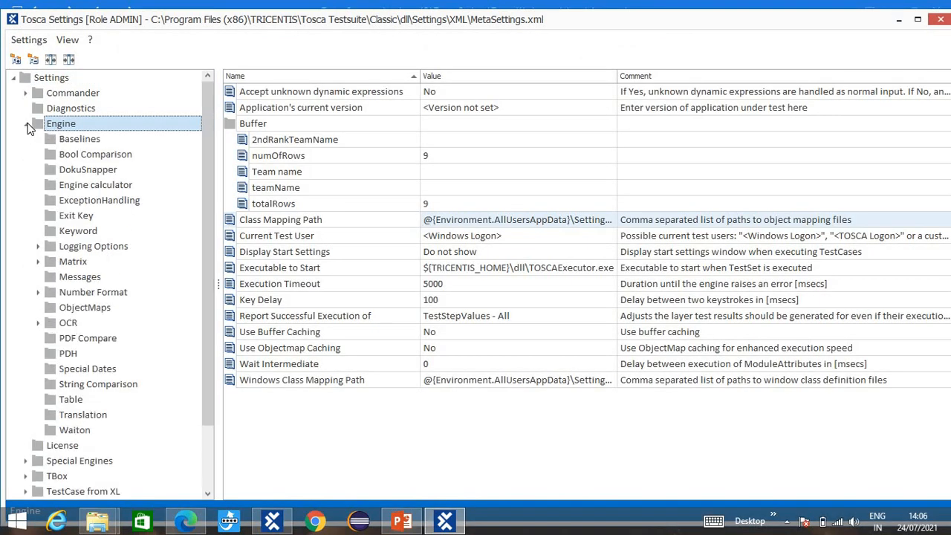
pyautogui.click(73, 431)
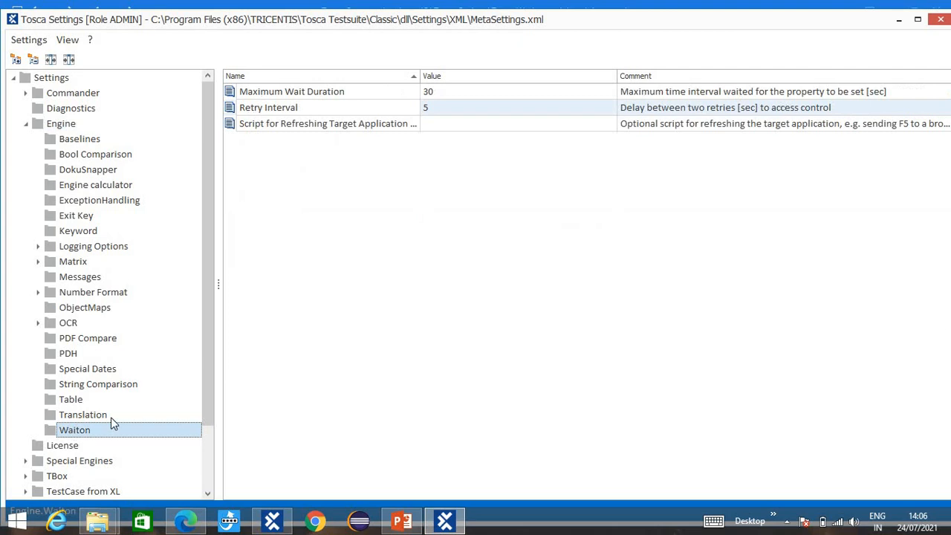
pyautogui.click(298, 94)
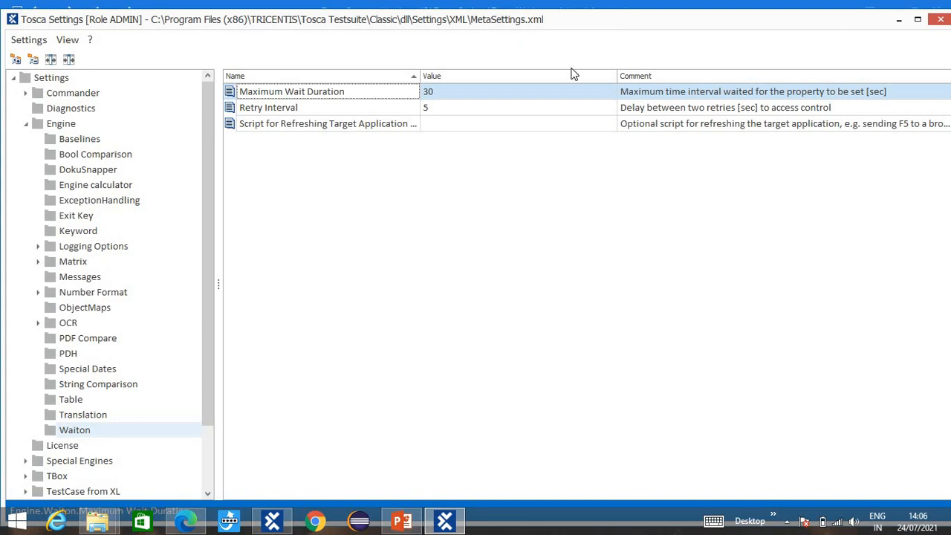
pyautogui.click(942, 23)
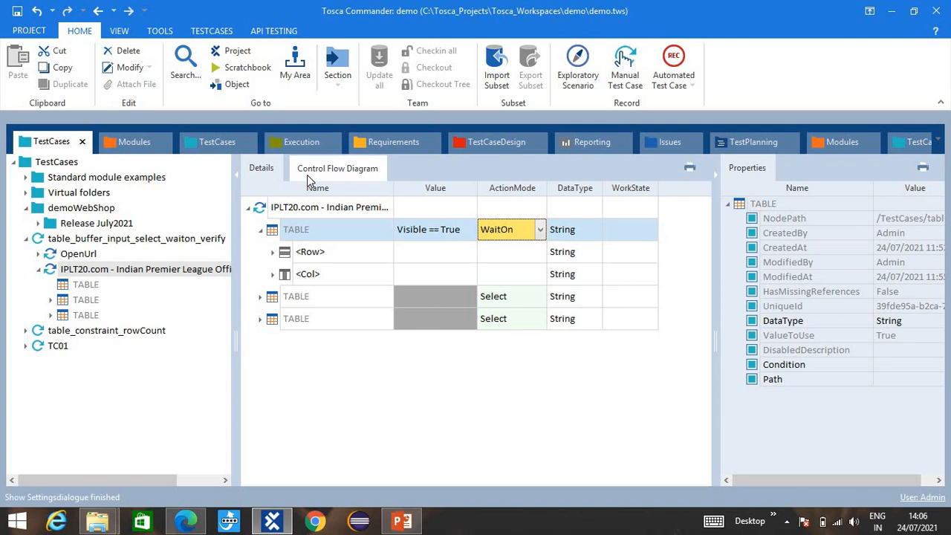
# - Open the test configuration parameters of the table_buffer_input_select_waiton_verify test case
pyautogui.click(64, 240)
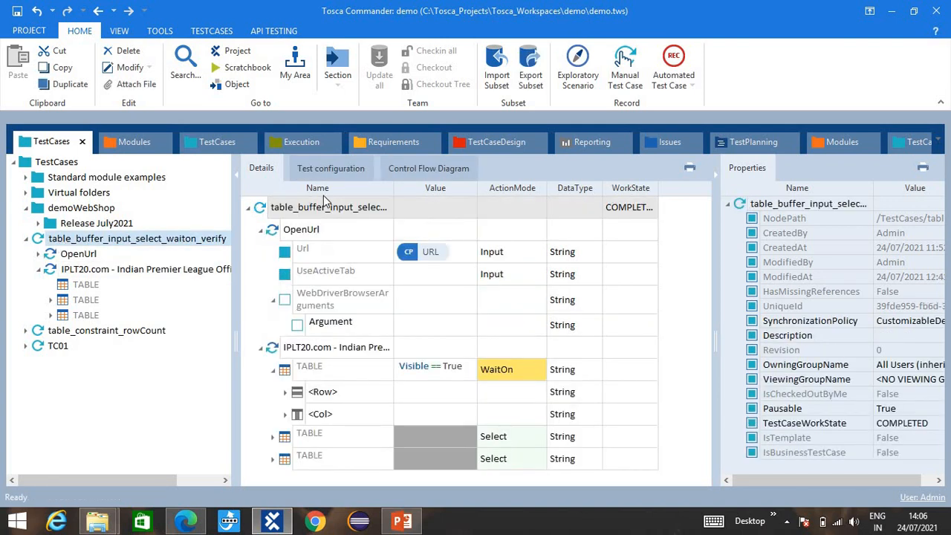
pyautogui.click(321, 168)
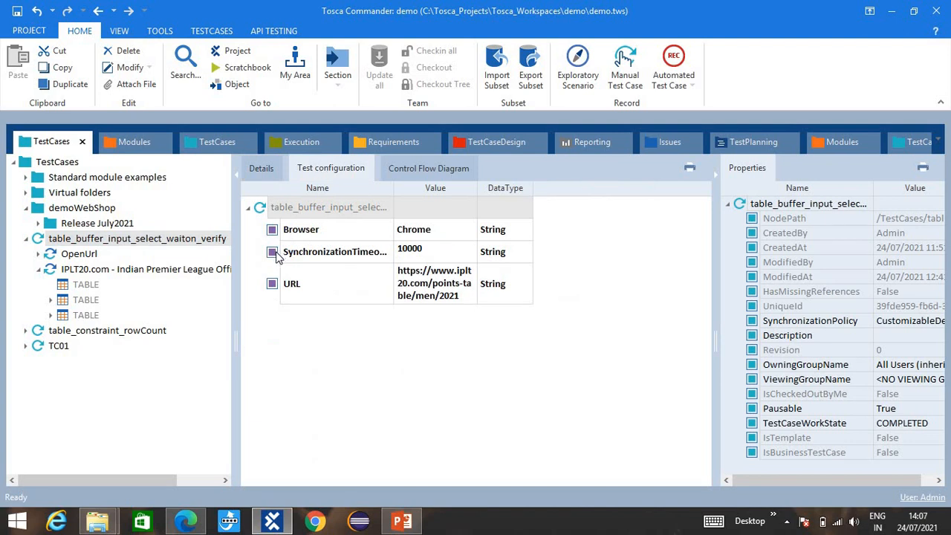
pyautogui.rightClick(261, 210)
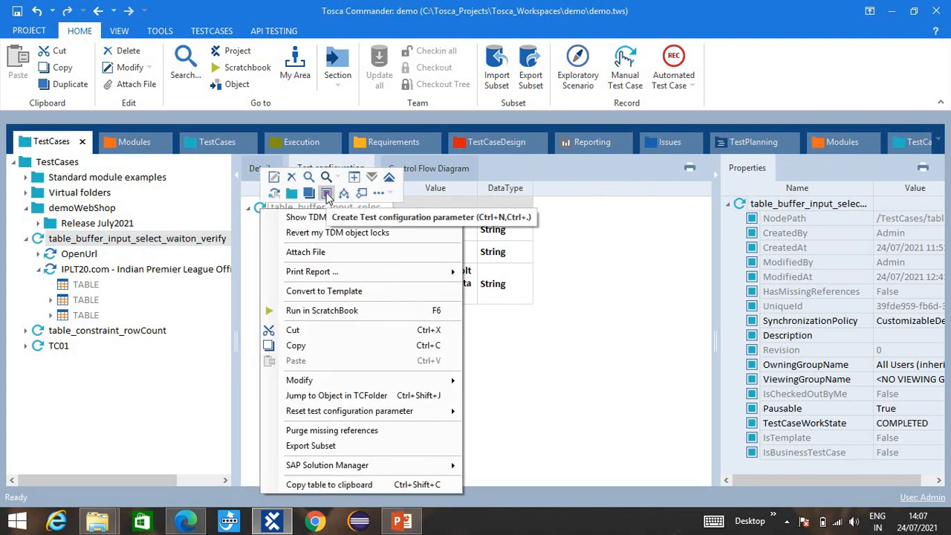
pyautogui.click(585, 367)
# - Choose SynchronizationTimeoutDuringWaitOn as the name of the test configuration parameter between Browser and URL
pyautogui.doubleClick(331, 254)
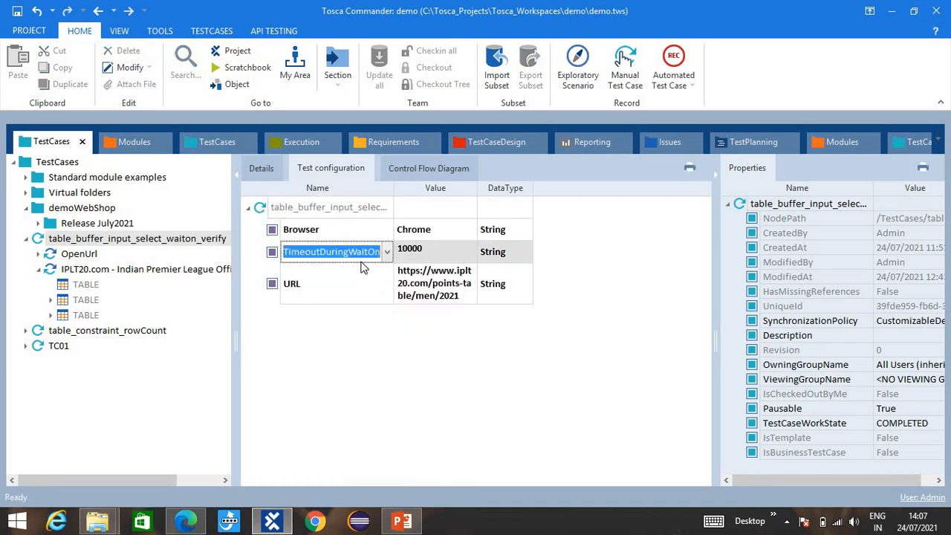
pyautogui.scroll(3, 361, 261)
pyautogui.click(387, 254)
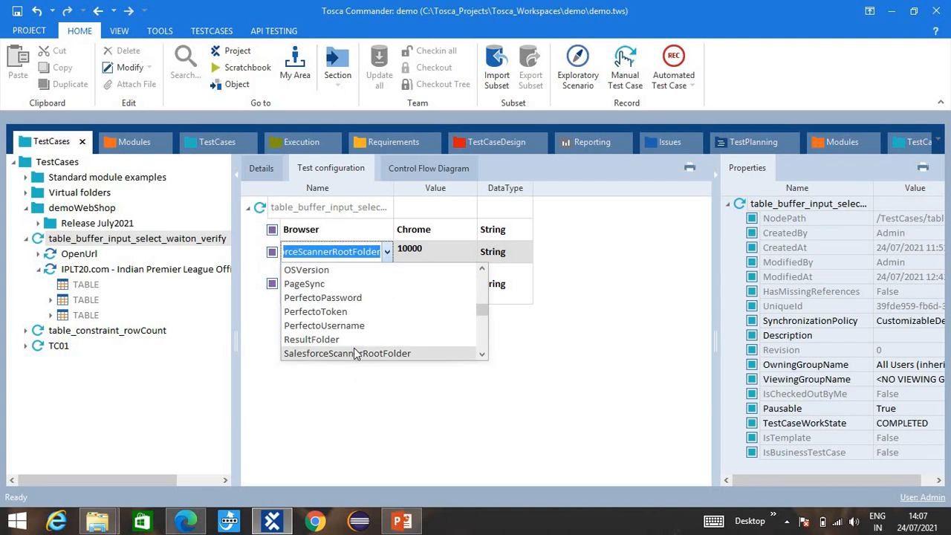
pyautogui.scroll(-2, 354, 348)
pyautogui.scroll(1, 353, 338)
pyautogui.write('Ss')
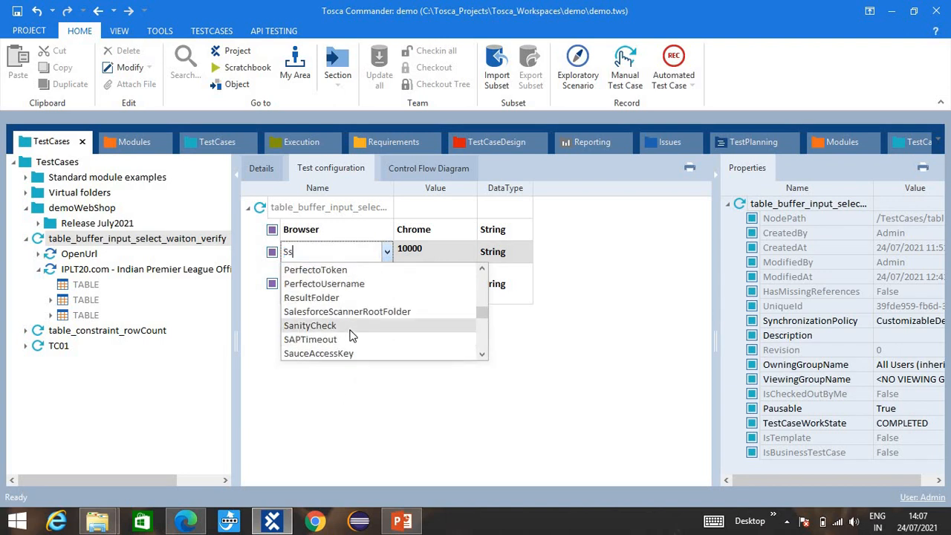
pyautogui.write('y')
pyautogui.press('BackSpace')
pyautogui.press('BackSpace')
pyautogui.press('BackSpace')
pyautogui.press('BackSpace')
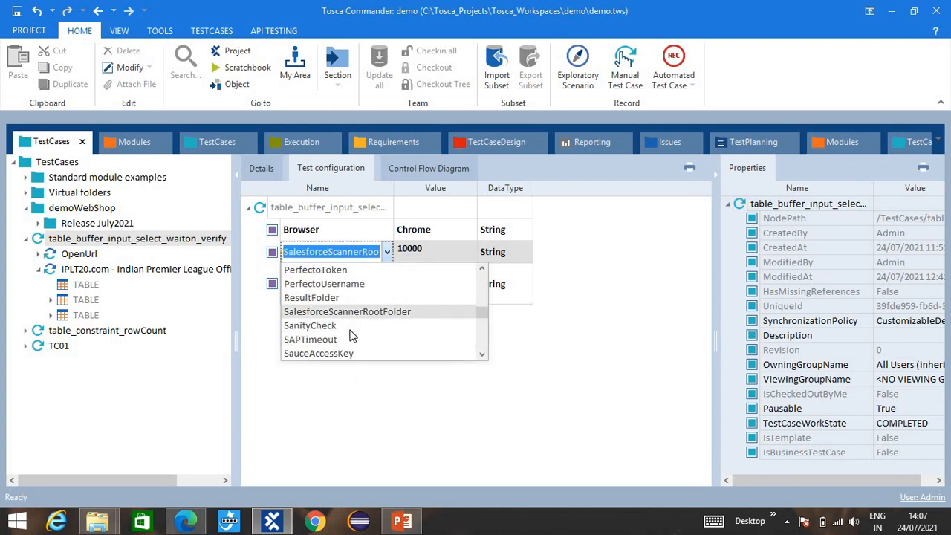
pyautogui.write('SynchronizationTimeout')
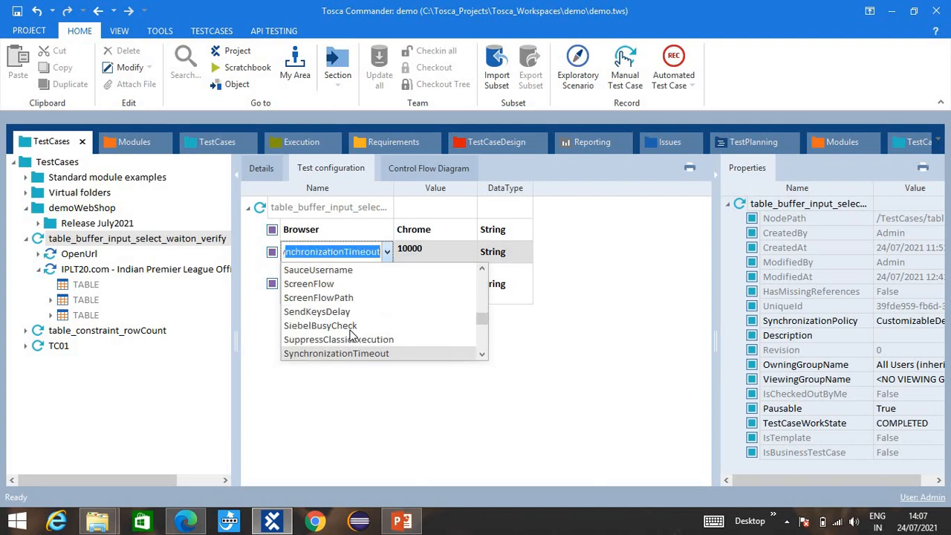
pyautogui.scroll(-1, 353, 336)
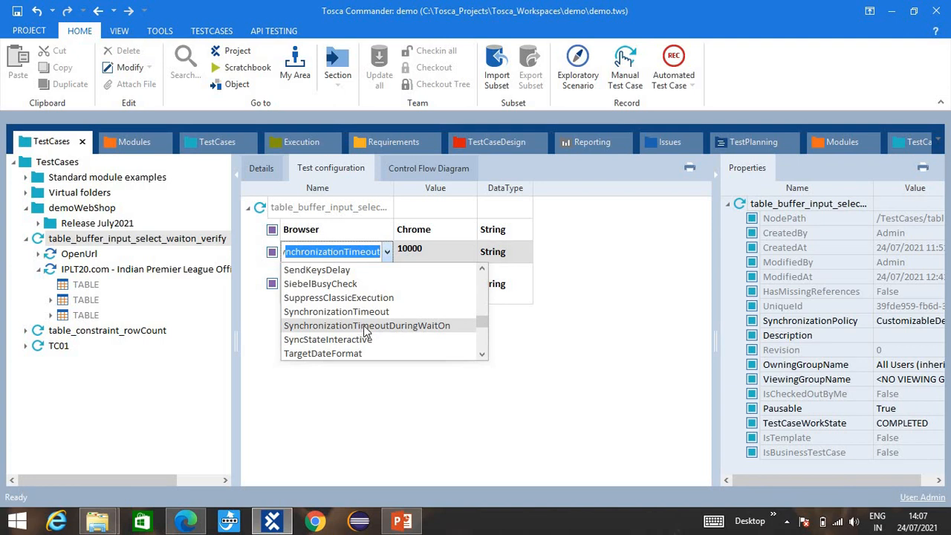
pyautogui.click(386, 328)
# - Set the SynchronizationTimeoutDuringWaitOn value to 10 and widen the Name column to fit the full parameter name
pyautogui.click(438, 251)
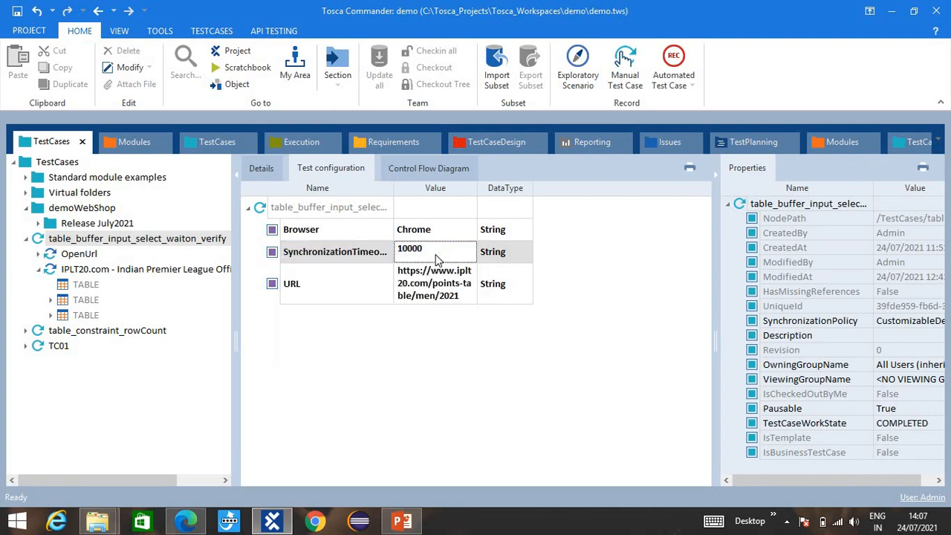
pyautogui.click(438, 253)
pyautogui.doubleClick(411, 250)
pyautogui.click(411, 249)
pyautogui.press('Delete')
pyautogui.press('Delete')
pyautogui.press('Return')
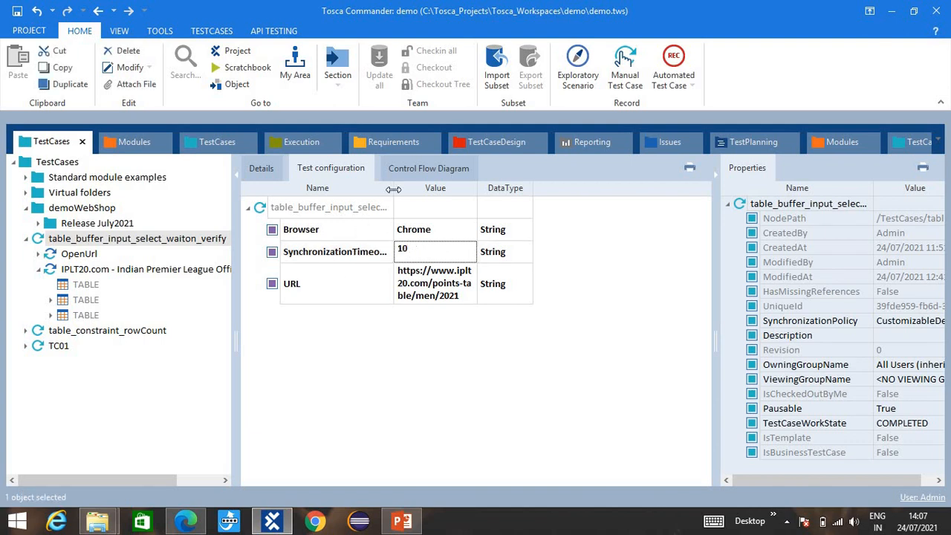
pyautogui.moveTo(559, 186); pyautogui.dragTo(465, 190)
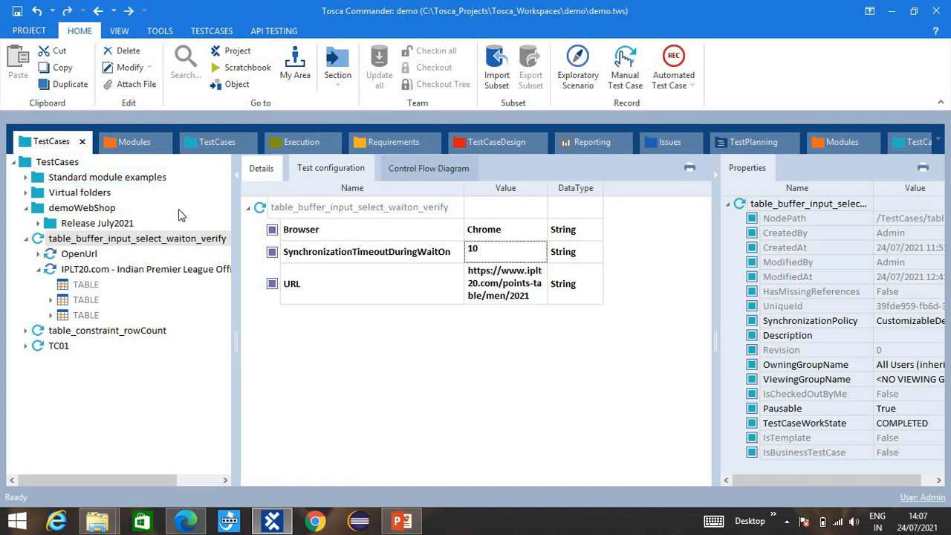
# - Examine the action modes and values of all three TABLE entries in the IPLT20.com test step, including their nested rows and cells
pyautogui.click(138, 238)
pyautogui.click(111, 269)
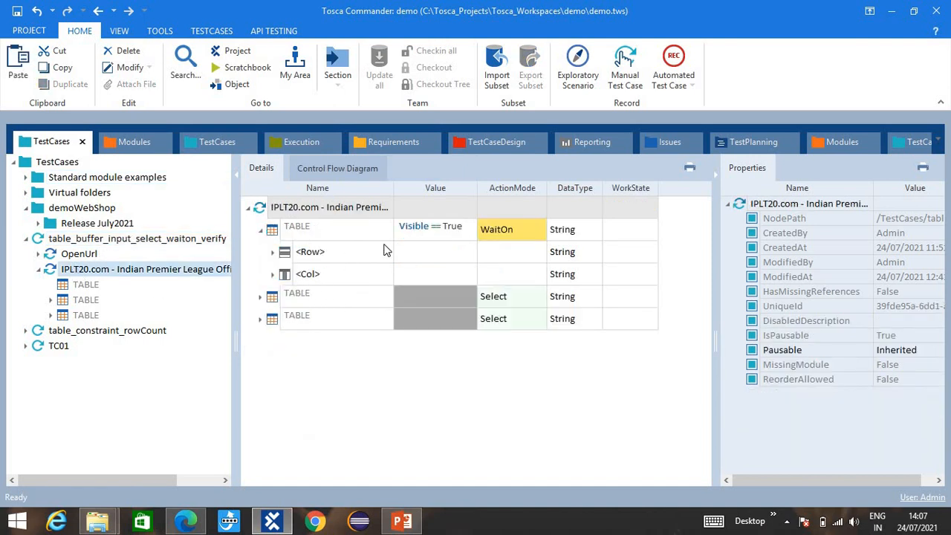
pyautogui.click(260, 297)
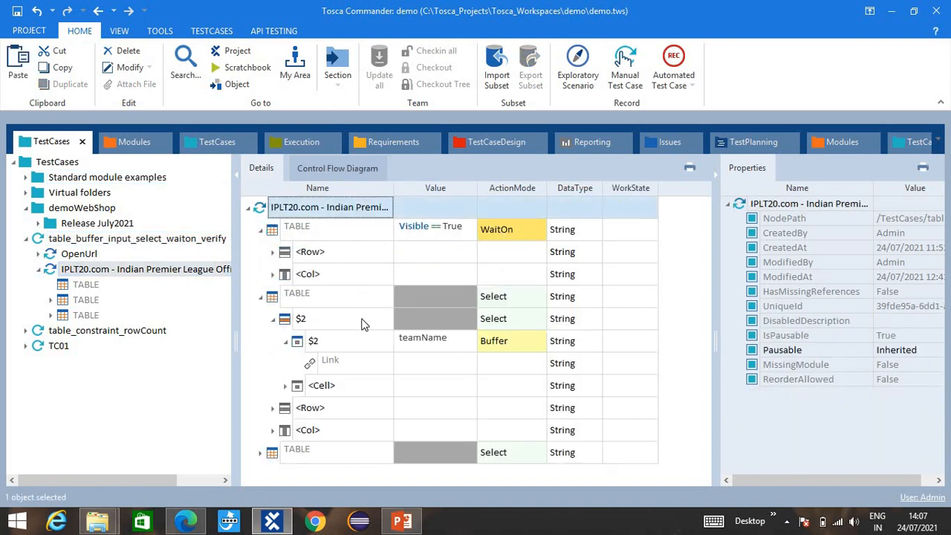
pyautogui.click(504, 298)
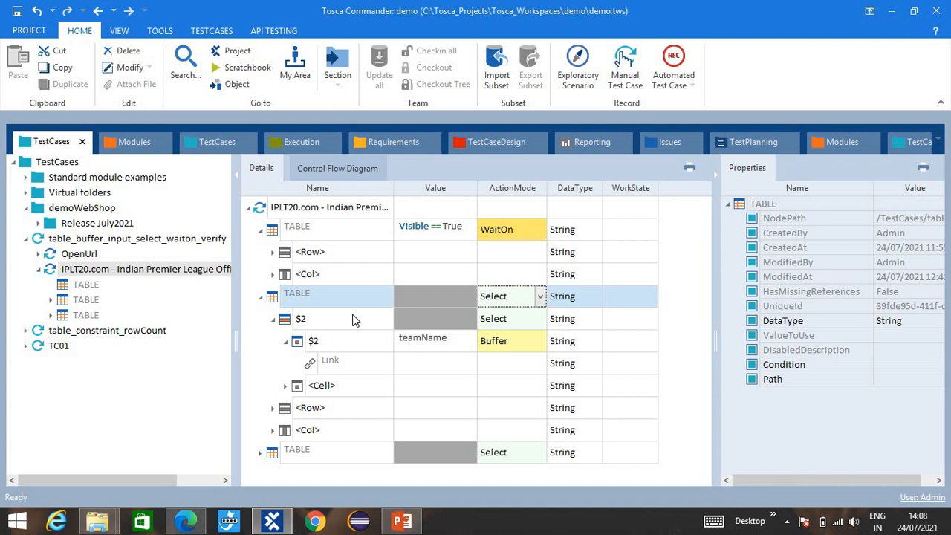
pyautogui.click(483, 342)
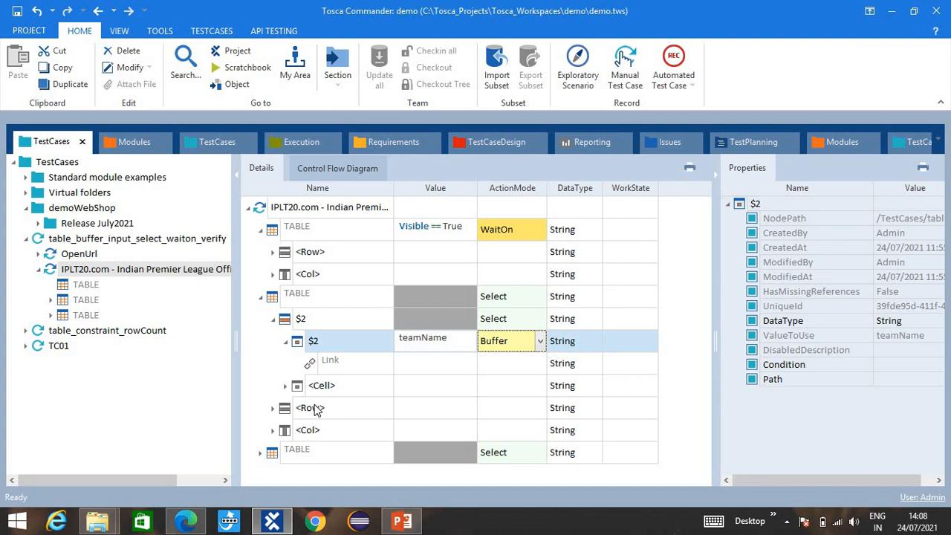
pyautogui.click(260, 452)
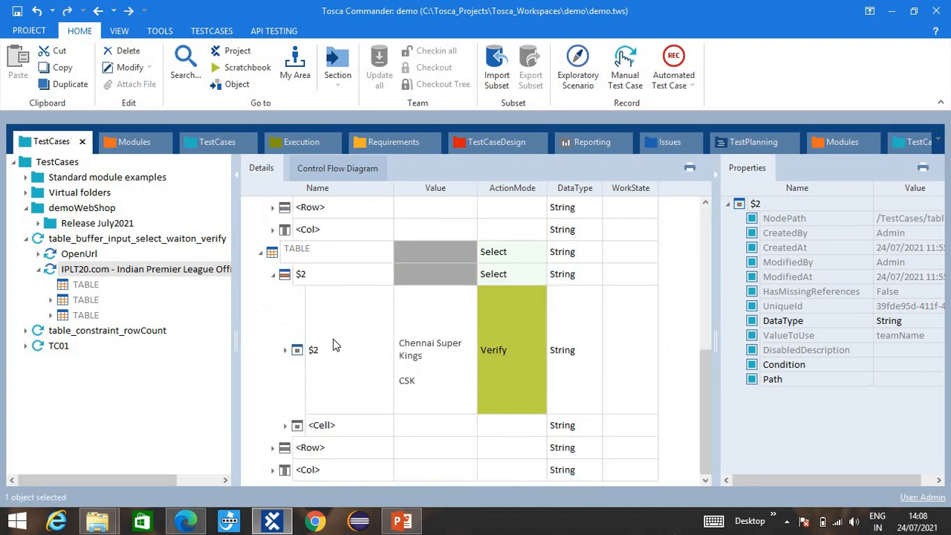
pyautogui.click(501, 342)
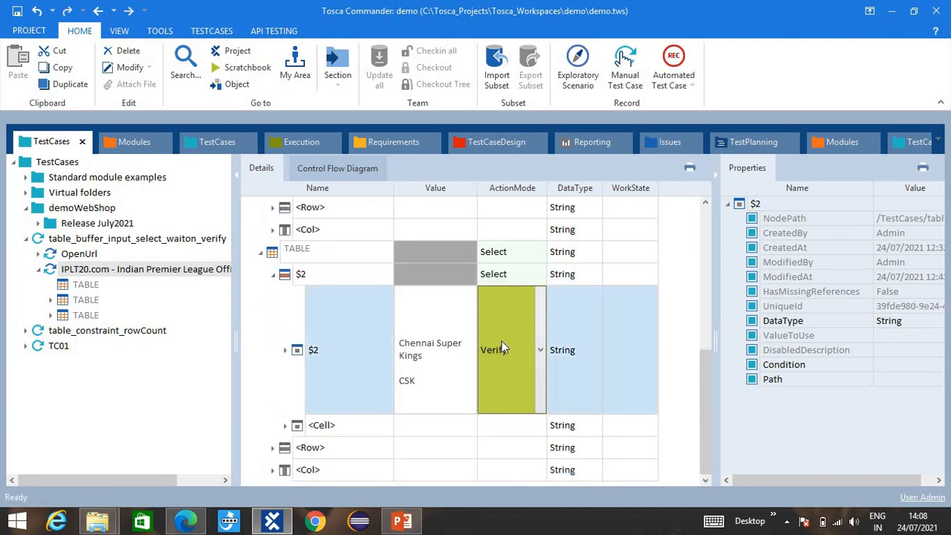
pyautogui.scroll(2, 374, 334)
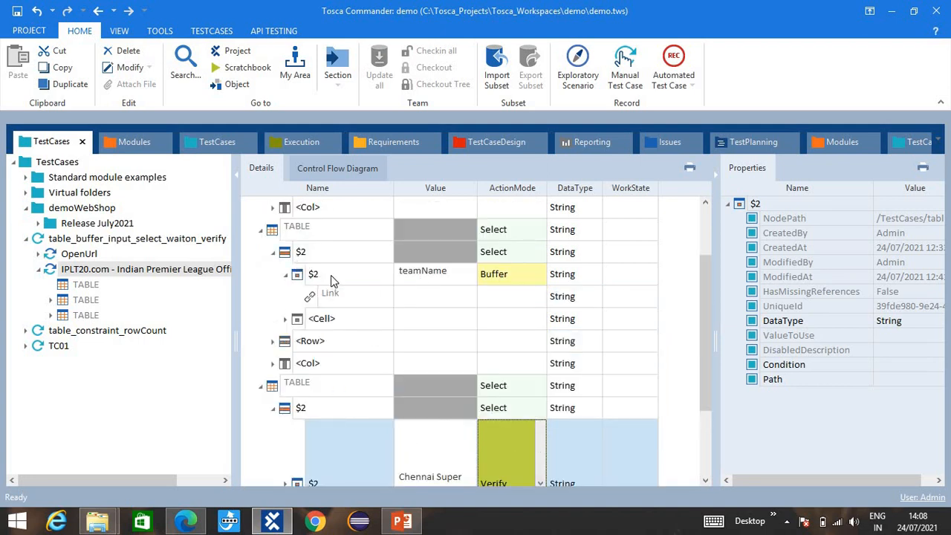
pyautogui.scroll(-2, 335, 281)
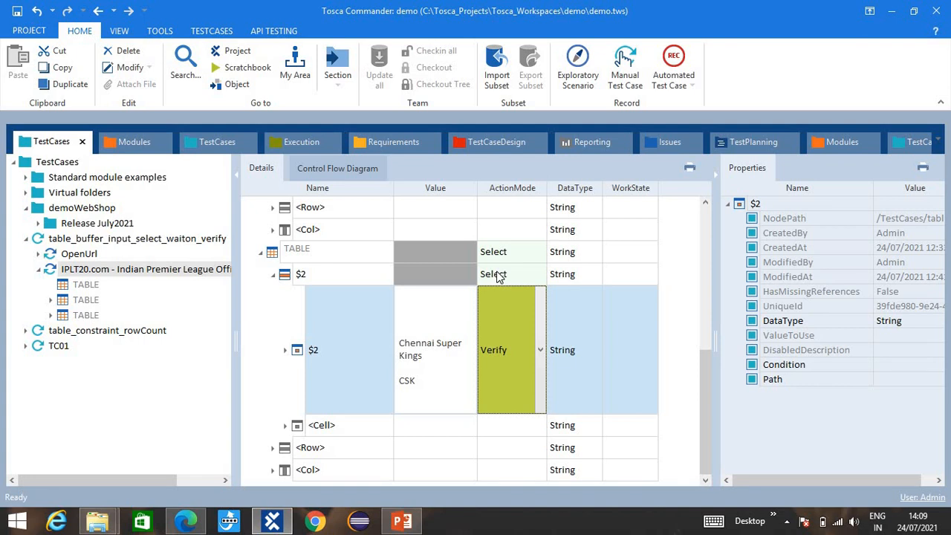
# - Run the table_buffer_input_select_waiton_verify test case in ScratchBook and switch to Chrome to watch the execution
pyautogui.click(39, 270)
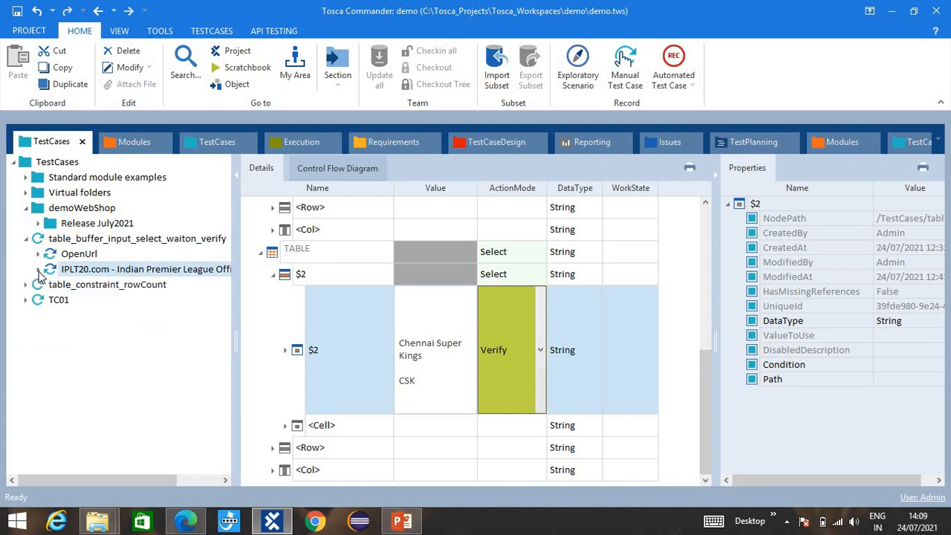
pyautogui.click(45, 239)
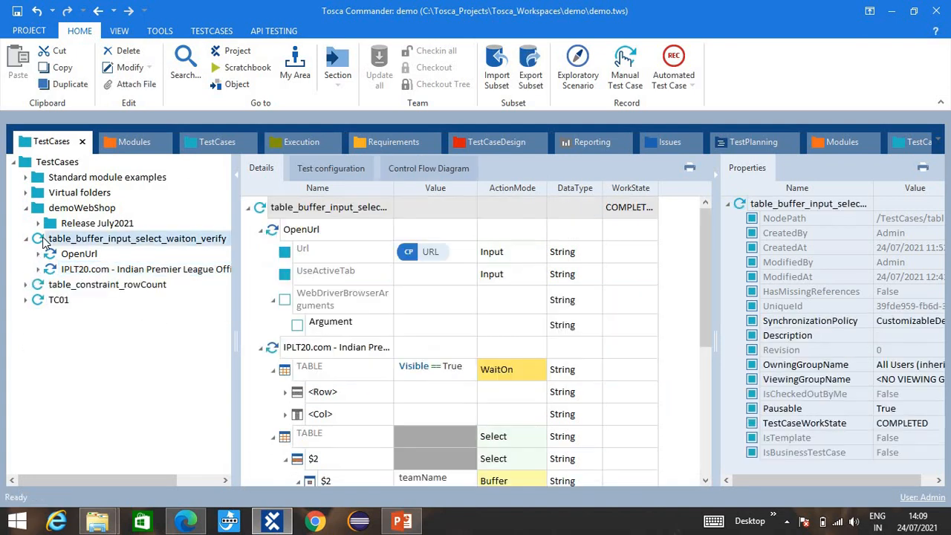
pyautogui.rightClick(44, 238)
pyautogui.click(20, 255)
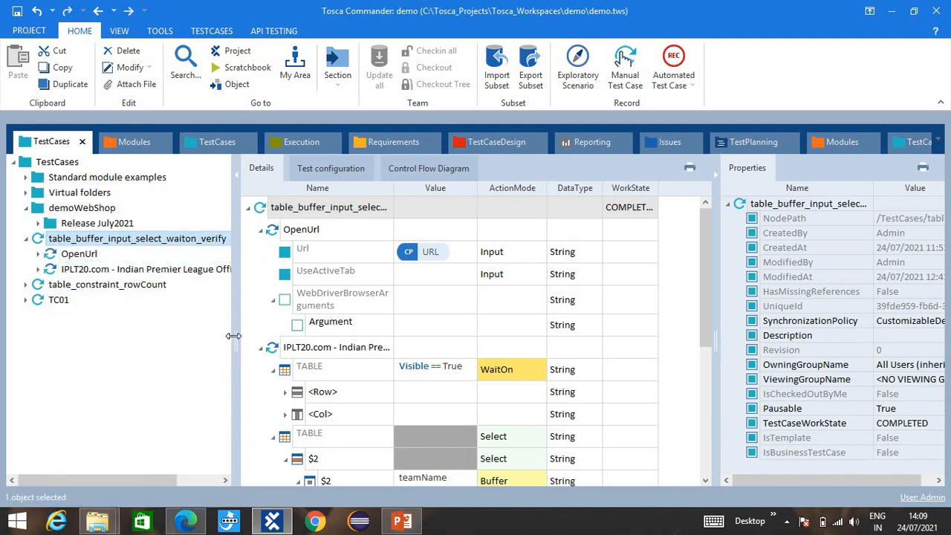
pyautogui.moveTo(233, 336); pyautogui.dragTo(259, 336)
pyautogui.rightClick(75, 240)
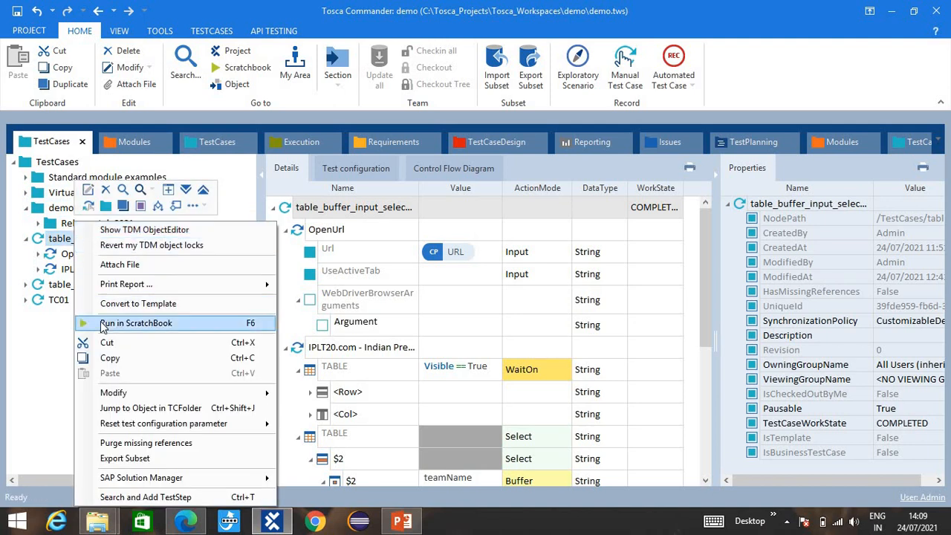
pyautogui.click(104, 324)
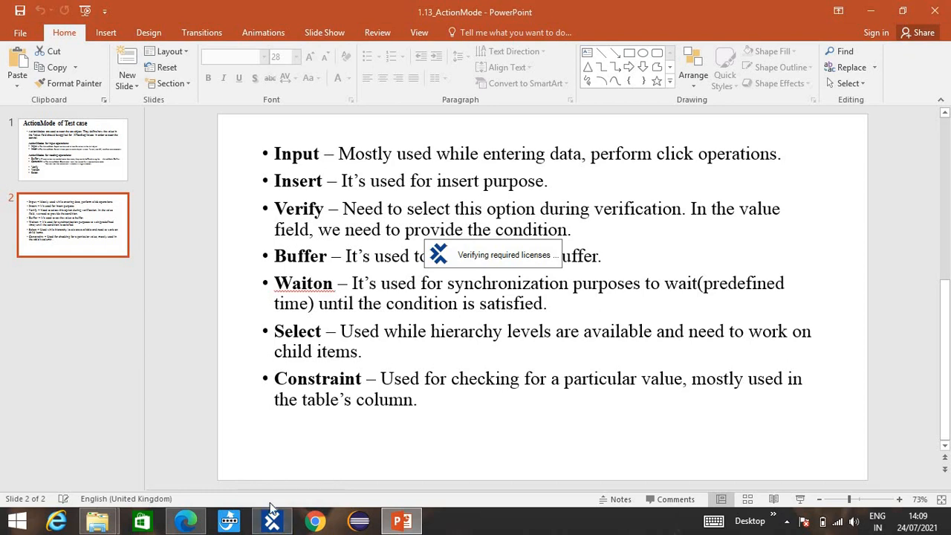
pyautogui.click(314, 520)
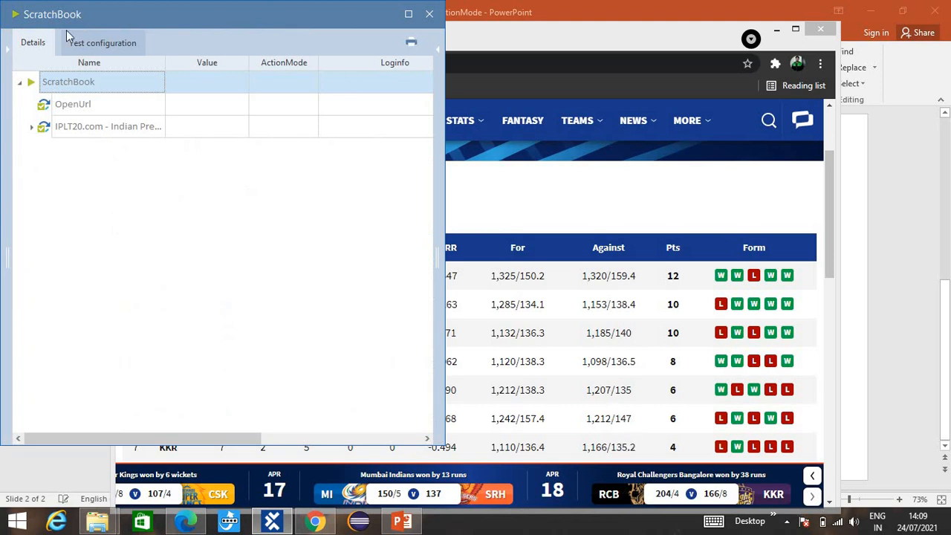
# - Maximize the ScratchBook results and expand the IPLT20.com step to examine the log of its first TABLE entry
pyautogui.doubleClick(169, 15)
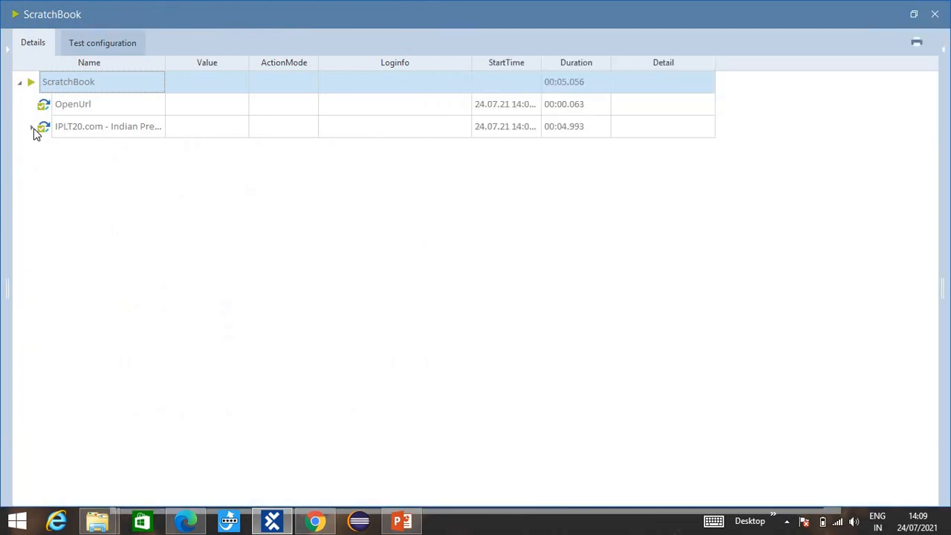
pyautogui.click(33, 127)
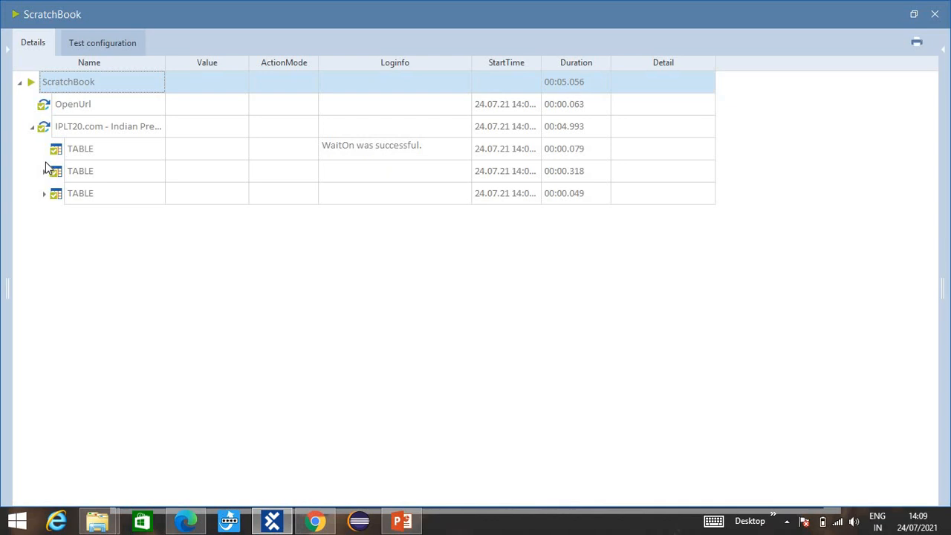
pyautogui.click(75, 155)
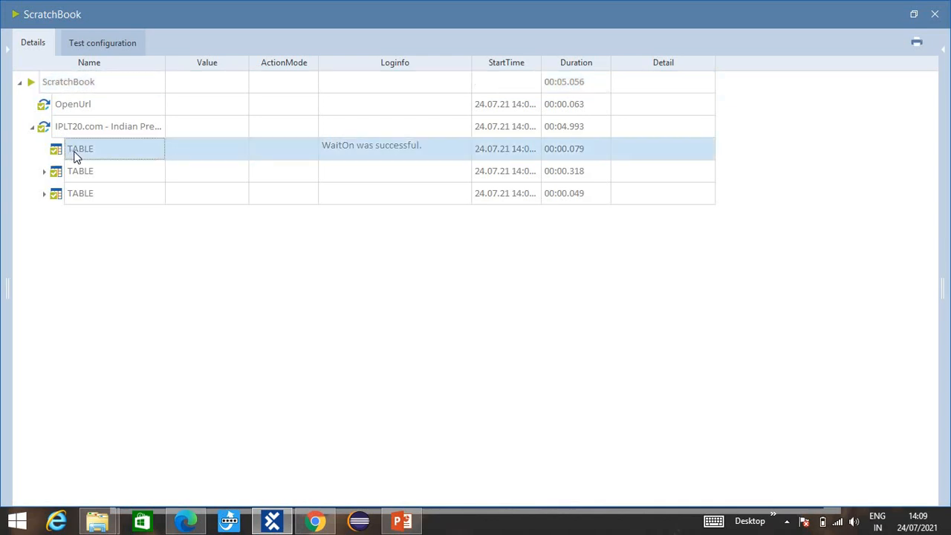
# - Read the full Loginfo of the first TABLE entry in the ScratchBook results
pyautogui.click(334, 147)
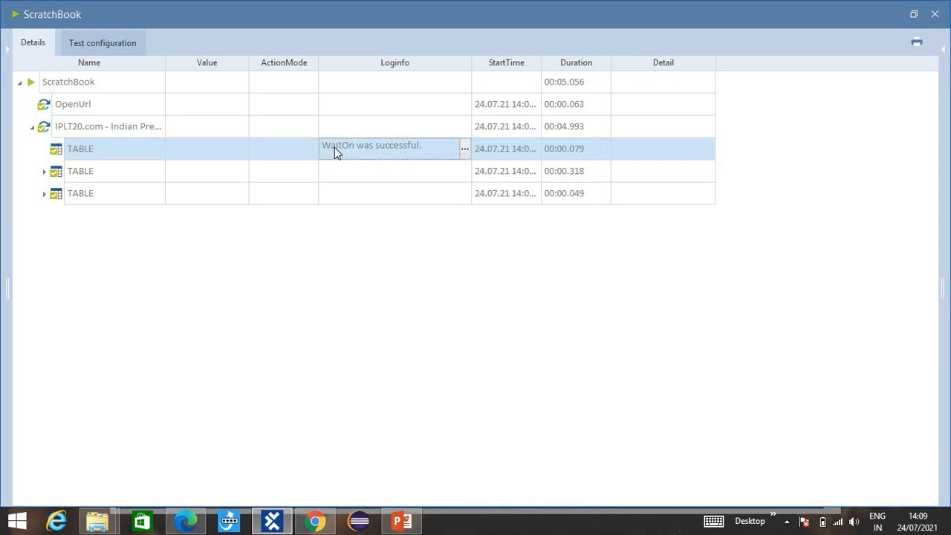
pyautogui.click(335, 147)
pyautogui.click(335, 147)
pyautogui.click(336, 147)
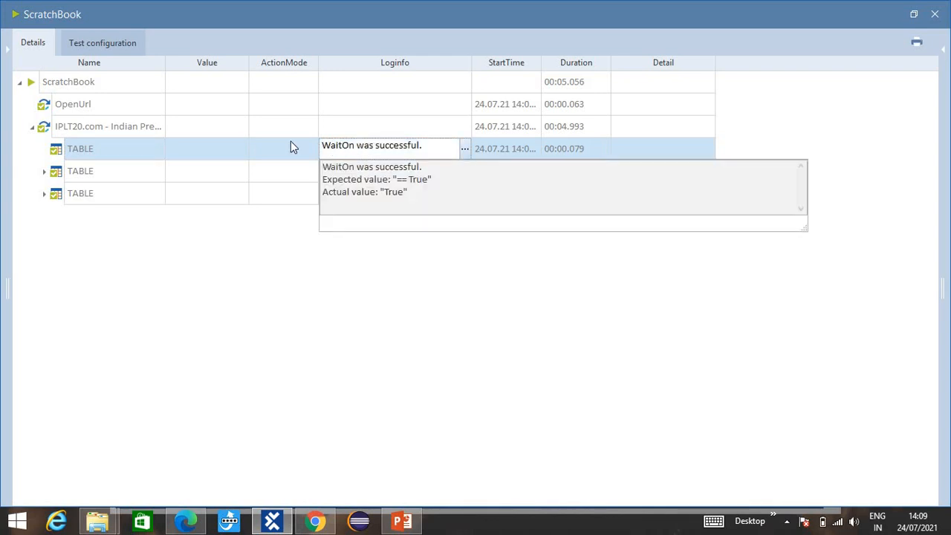
pyautogui.click(372, 269)
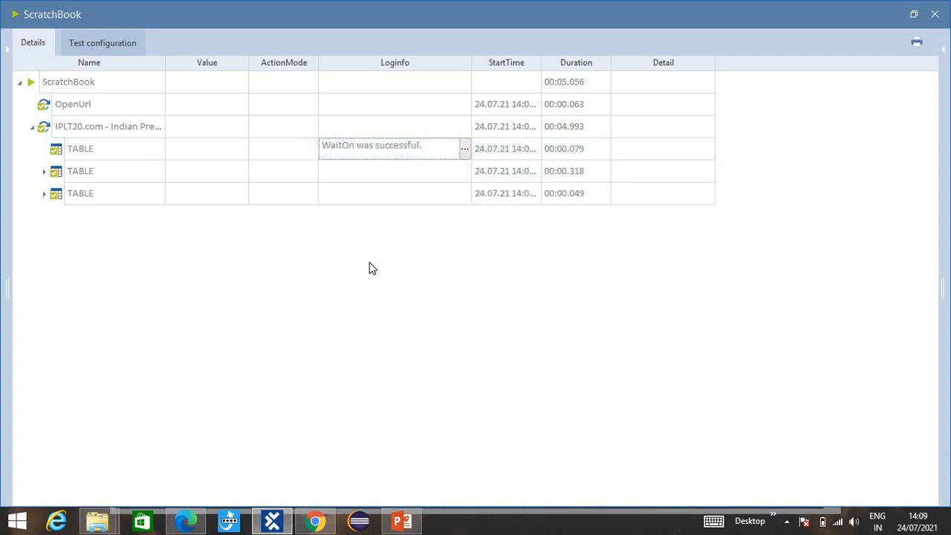
# - Expand the second TABLE entry to its $2 cell and read the full Loginfo for the teamName buffer
pyautogui.click(44, 172)
pyautogui.click(57, 193)
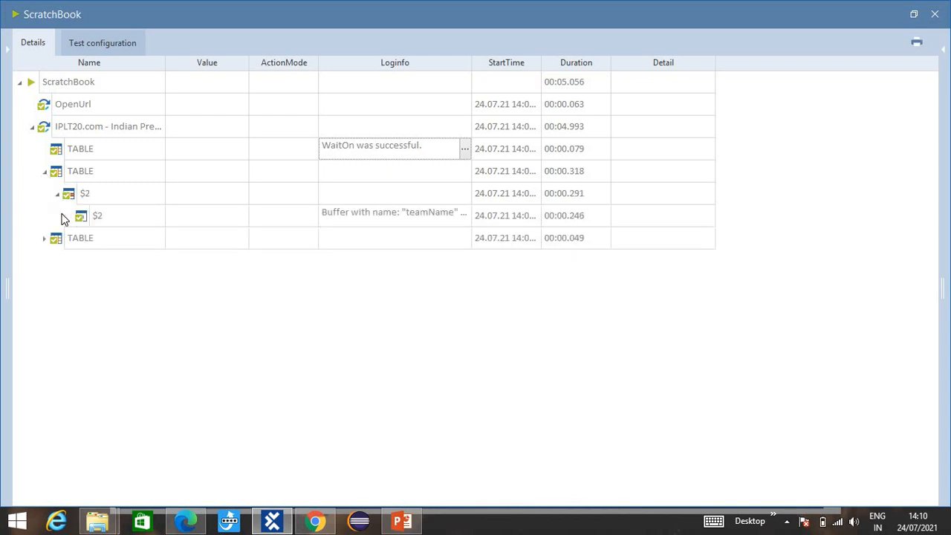
pyautogui.click(350, 223)
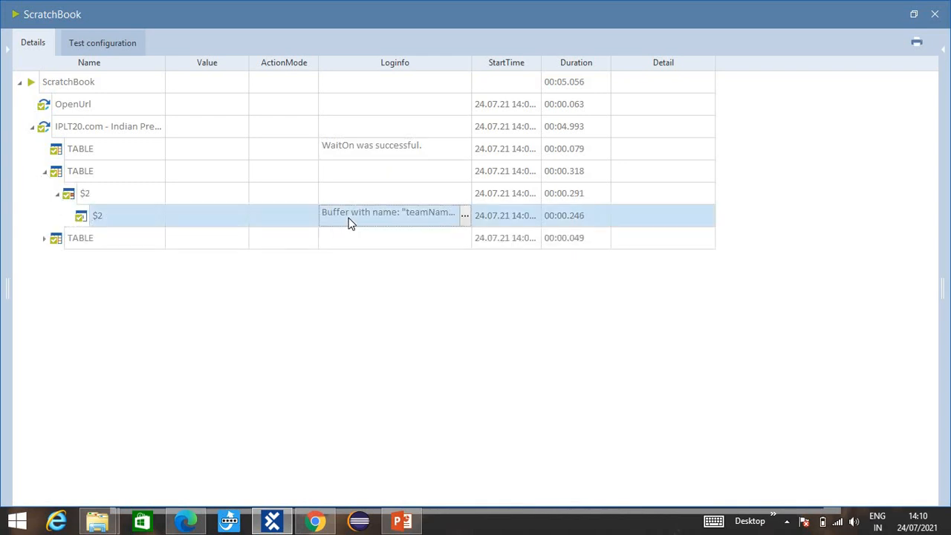
pyautogui.click(350, 223)
pyautogui.click(350, 223)
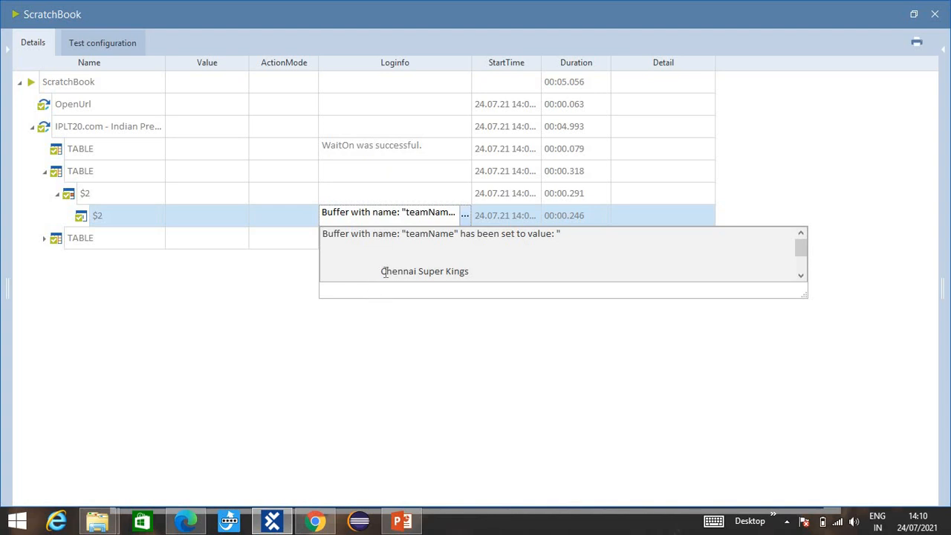
pyautogui.moveTo(384, 272); pyautogui.dragTo(489, 272)
pyautogui.scroll(-1, 488, 272)
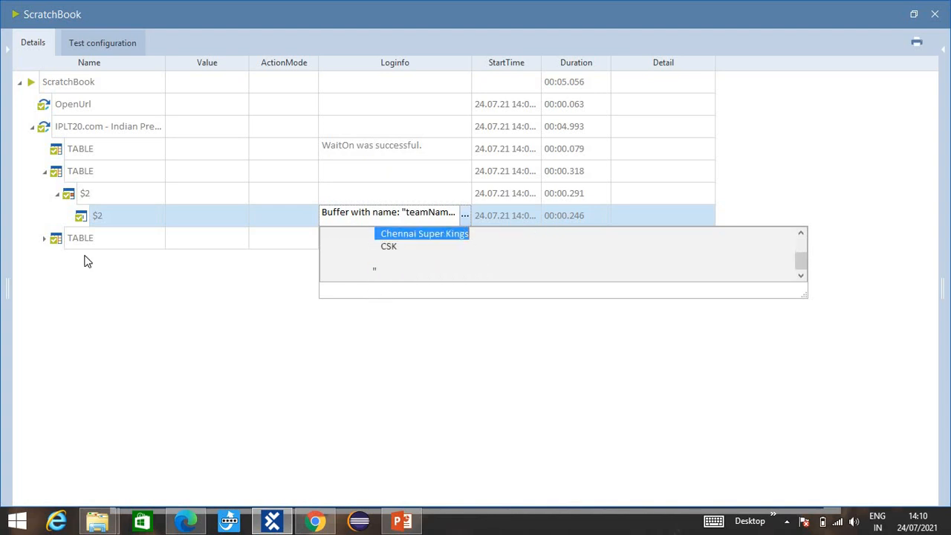
pyautogui.click(76, 295)
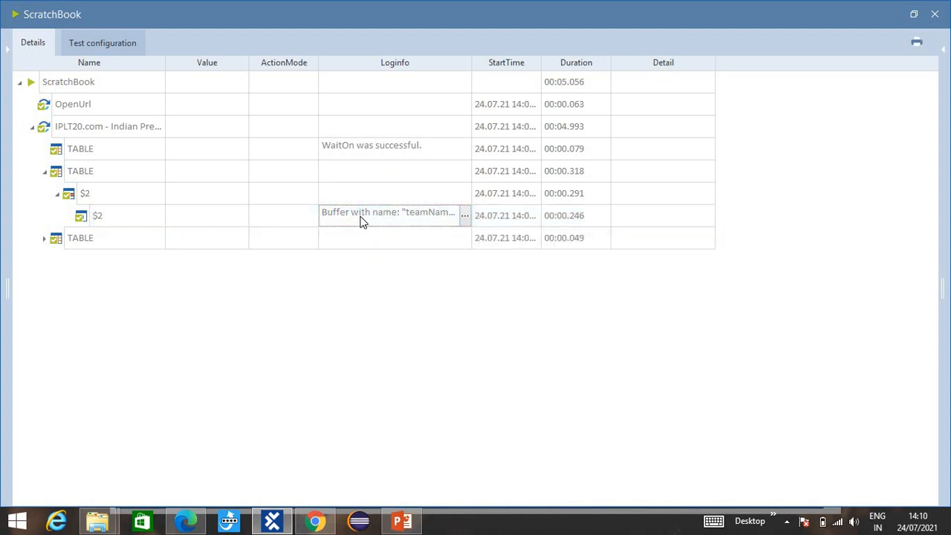
# - Expand the third TABLE entry to its $2 cell and compare the expected and actual values in its Loginfo
pyautogui.click(45, 240)
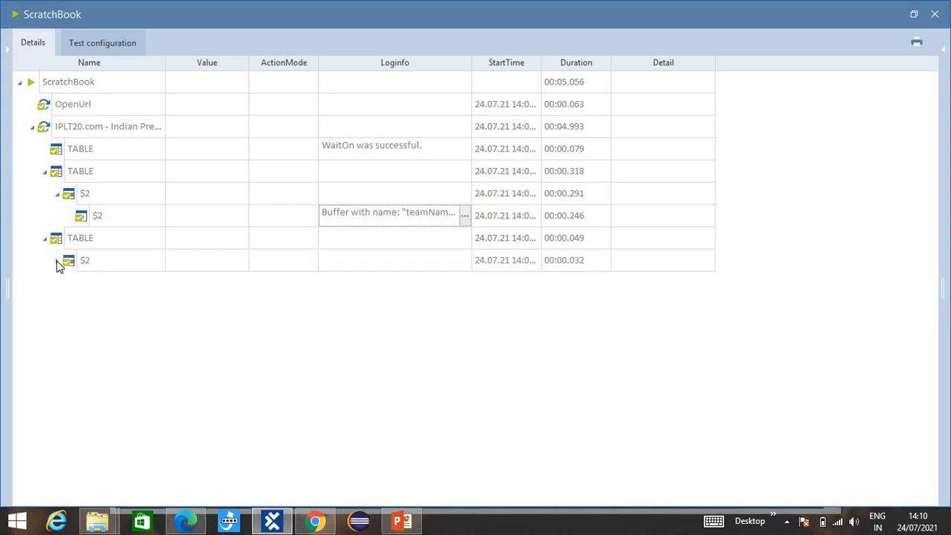
pyautogui.click(57, 260)
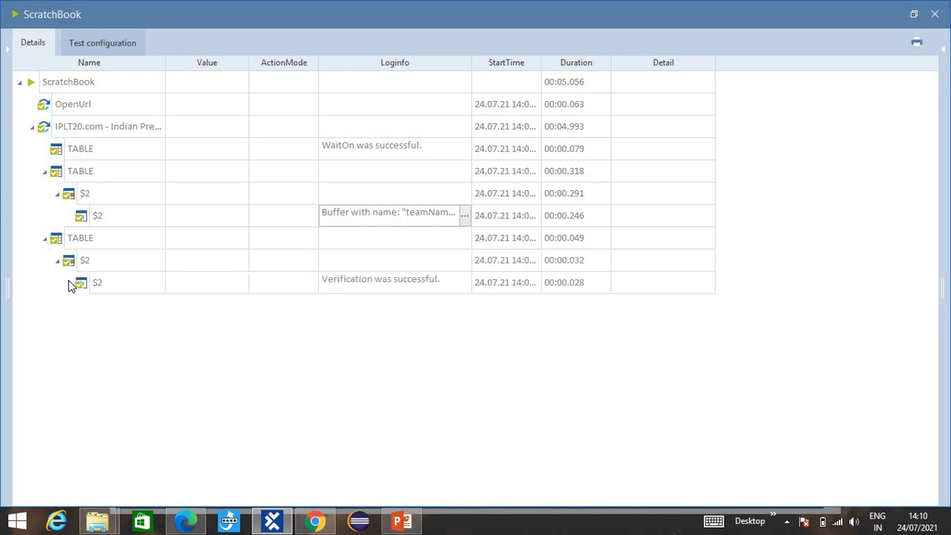
pyautogui.click(376, 288)
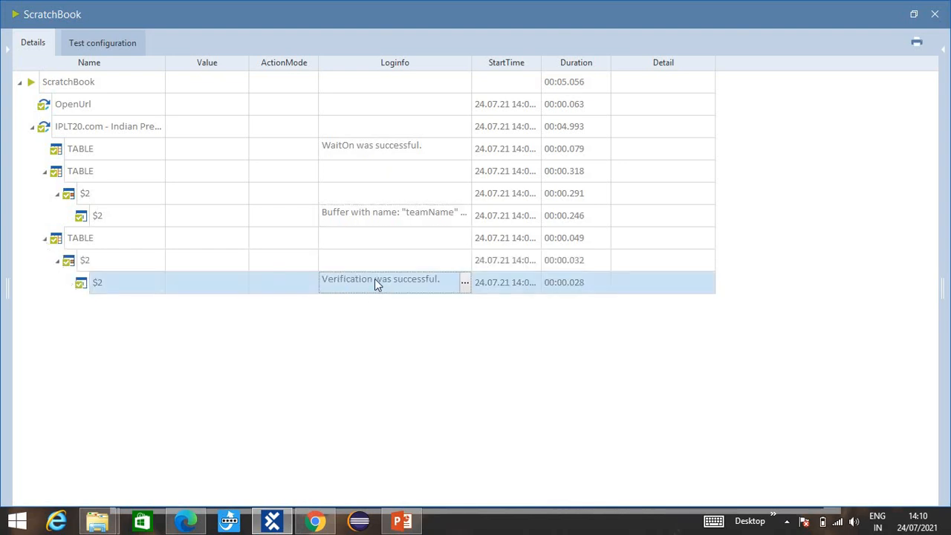
pyautogui.click(375, 284)
pyautogui.click(378, 285)
pyautogui.click(378, 284)
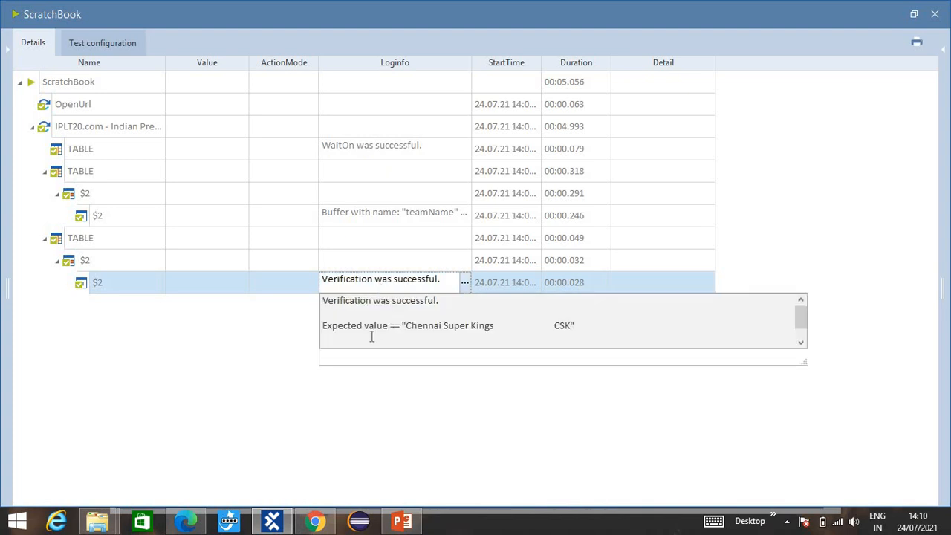
pyautogui.scroll(-1, 366, 345)
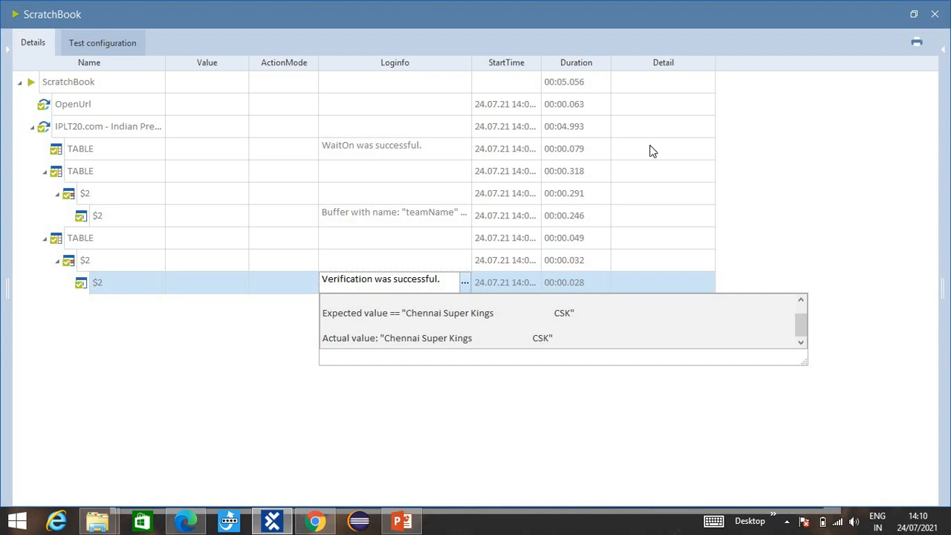
# - Close the ScratchBook results, return to Tosca Commander and close the Chrome window with the IPL points table
pyautogui.click(935, 14)
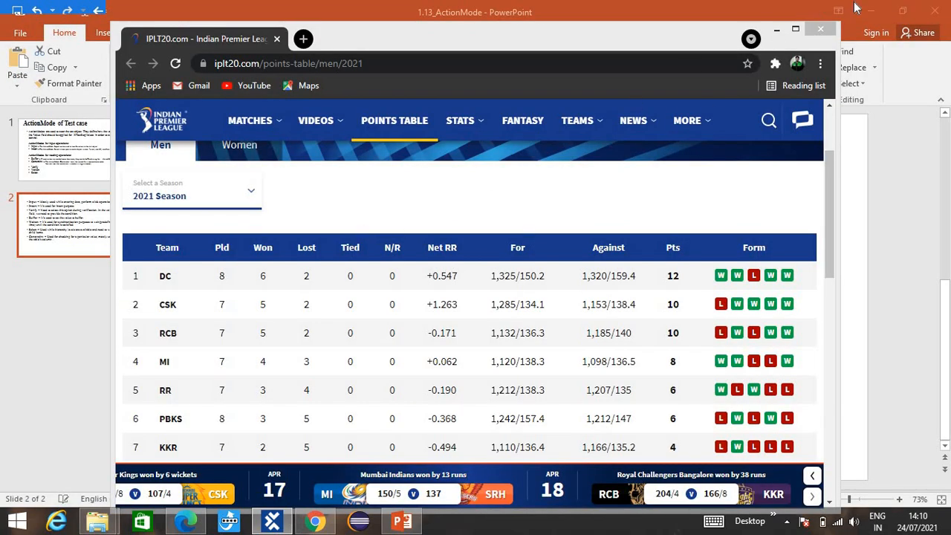
pyautogui.click(271, 524)
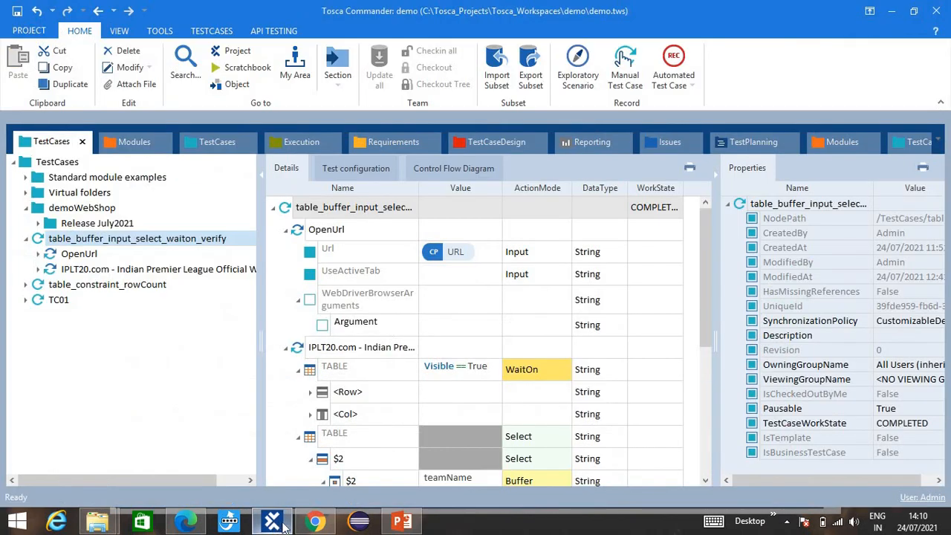
pyautogui.rightClick(314, 523)
pyautogui.click(298, 483)
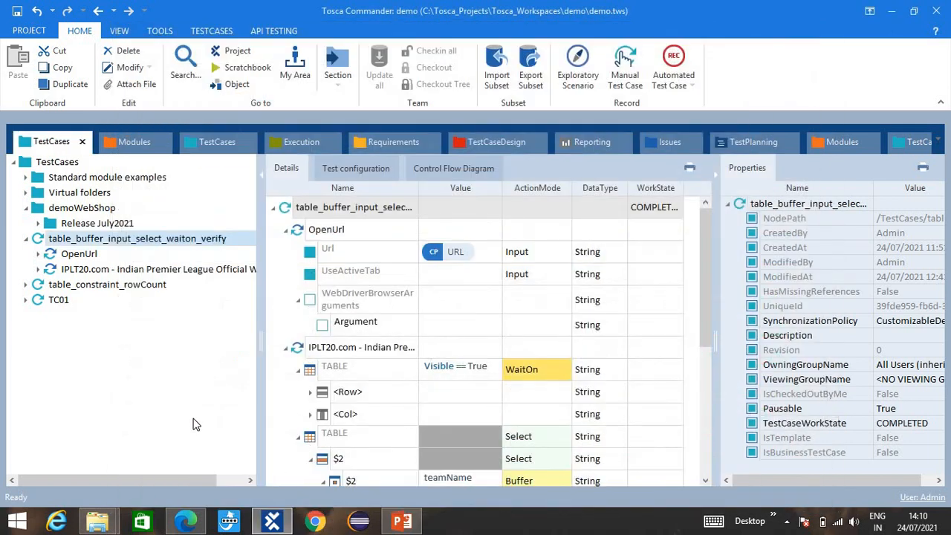
# - Open the table_constraint_rowCount test case and examine its TABLE entries, including the $4 row with its Constraint and Buffer cells
pyautogui.click(26, 238)
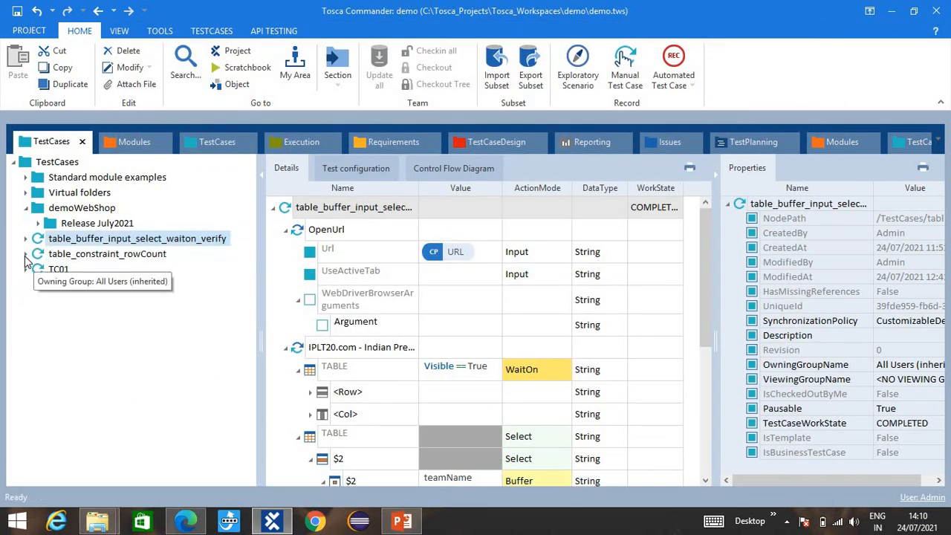
pyautogui.click(26, 255)
pyautogui.click(77, 261)
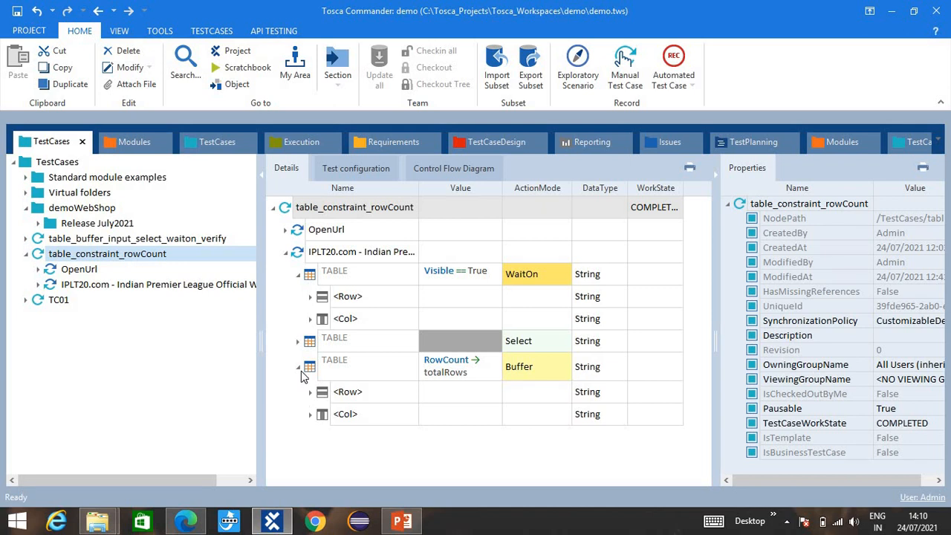
pyautogui.click(298, 341)
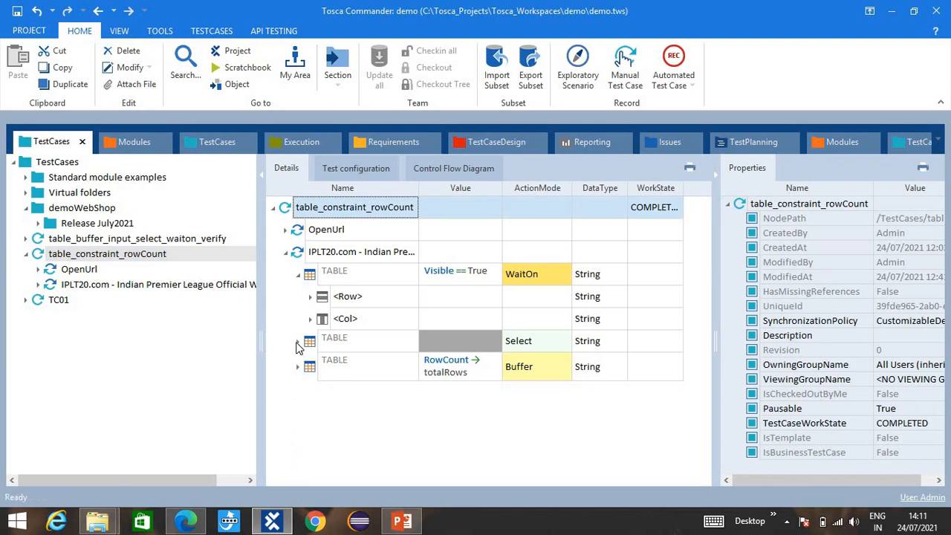
pyautogui.scroll(-1, 321, 363)
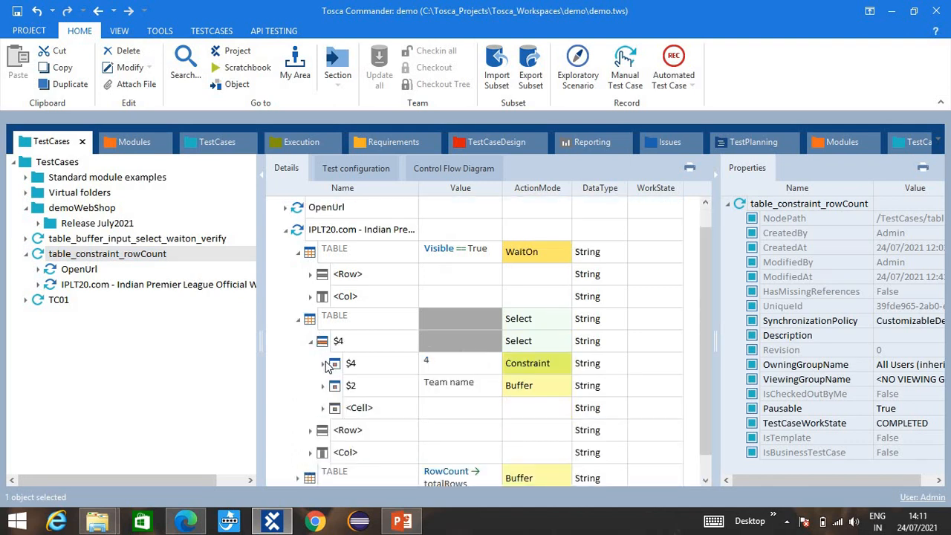
pyautogui.click(386, 251)
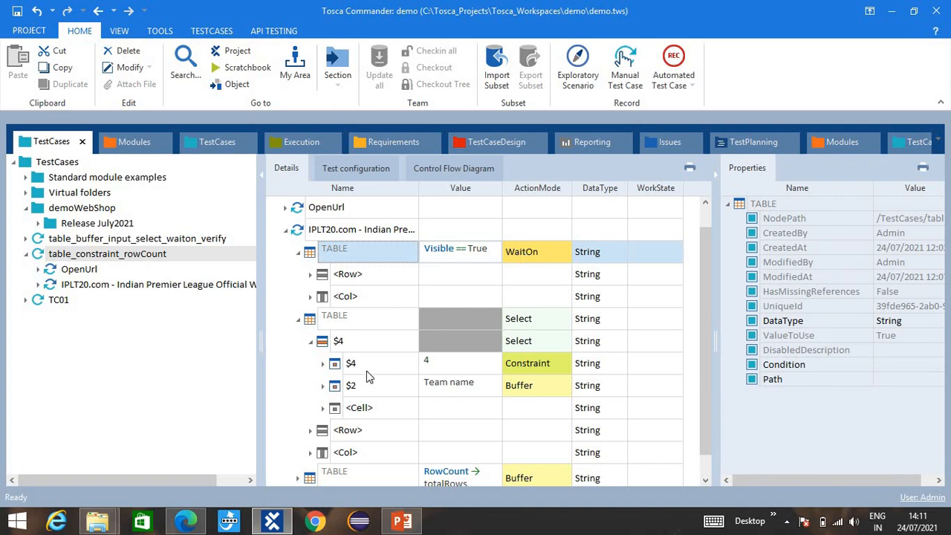
pyautogui.click(363, 324)
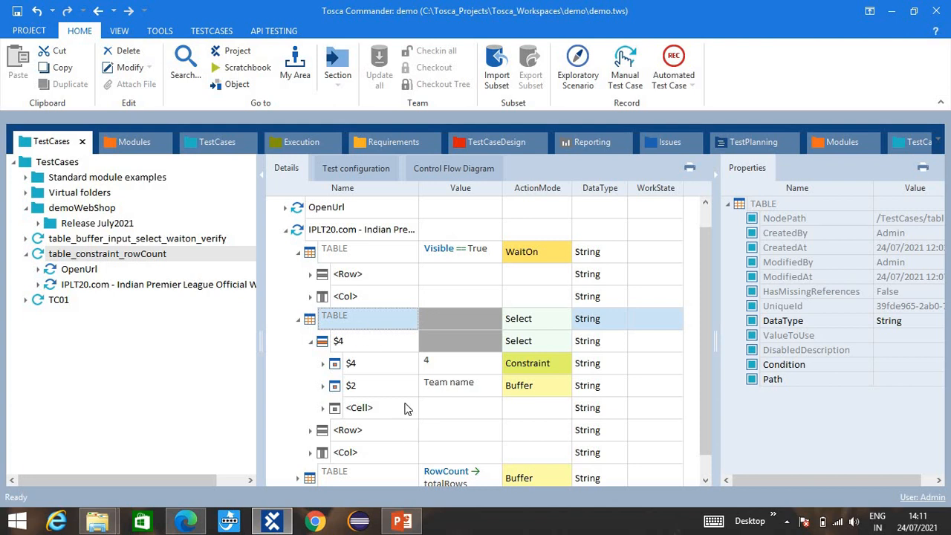
pyautogui.click(375, 372)
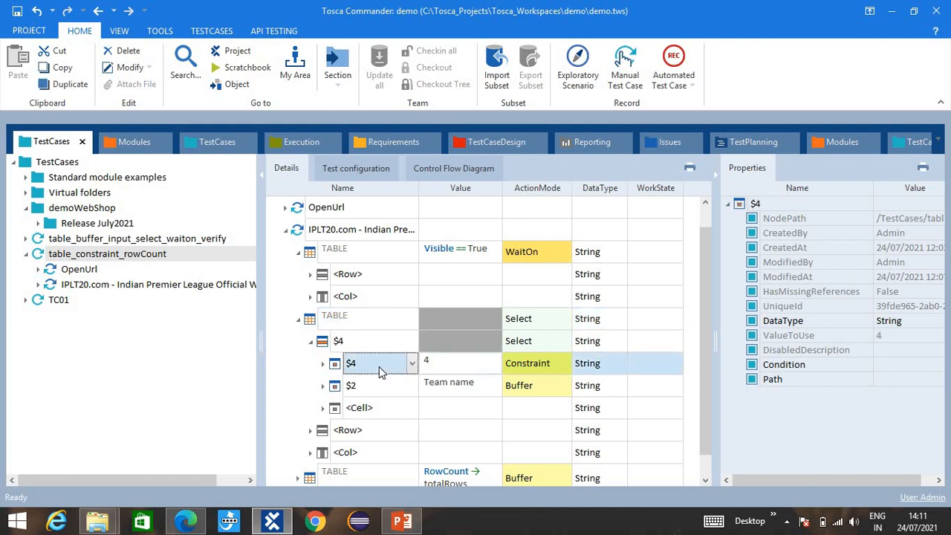
# - Run the OpenUrl step of table_constraint_rowCount in ScratchBook and maximize the Chrome window showing the points table
pyautogui.rightClick(72, 272)
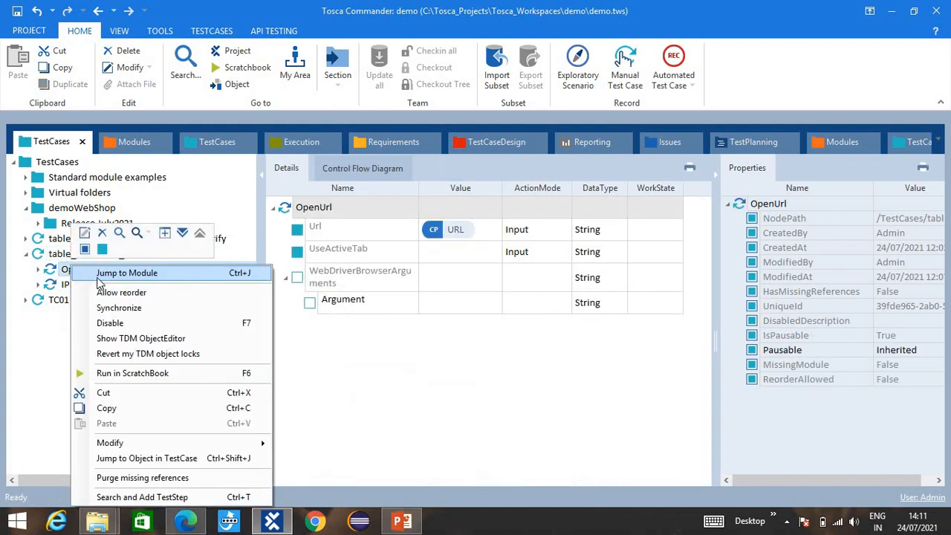
pyautogui.click(107, 375)
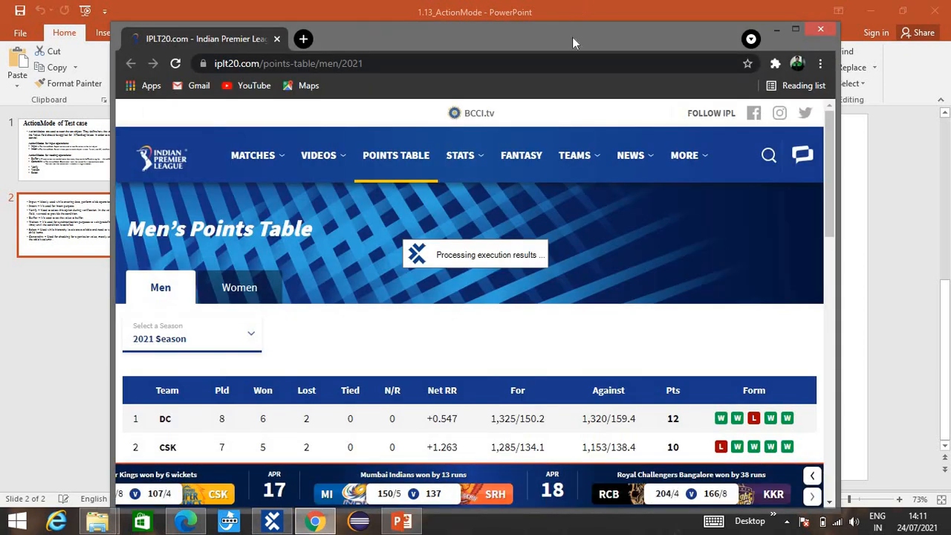
pyautogui.doubleClick(572, 37)
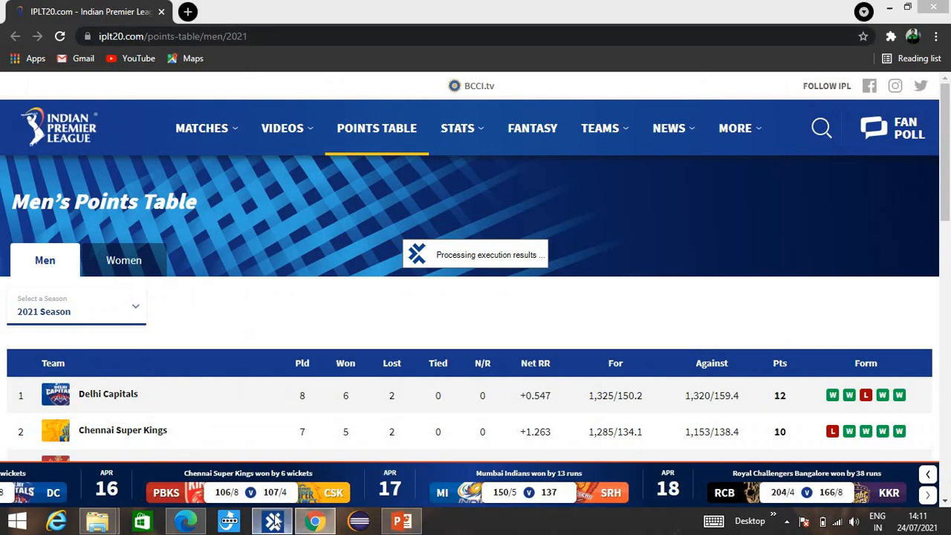
# - Switch back to Tosca Commander and open the IPLT20.com test step, collapsing its first TABLE and selecting the $4 row
pyautogui.click(272, 521)
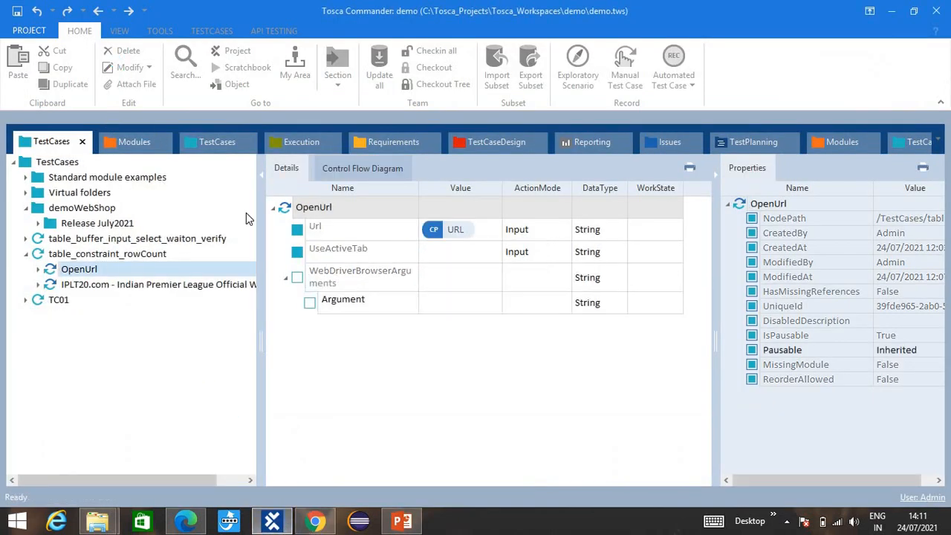
pyautogui.rightClick(244, 12)
pyautogui.click(258, 82)
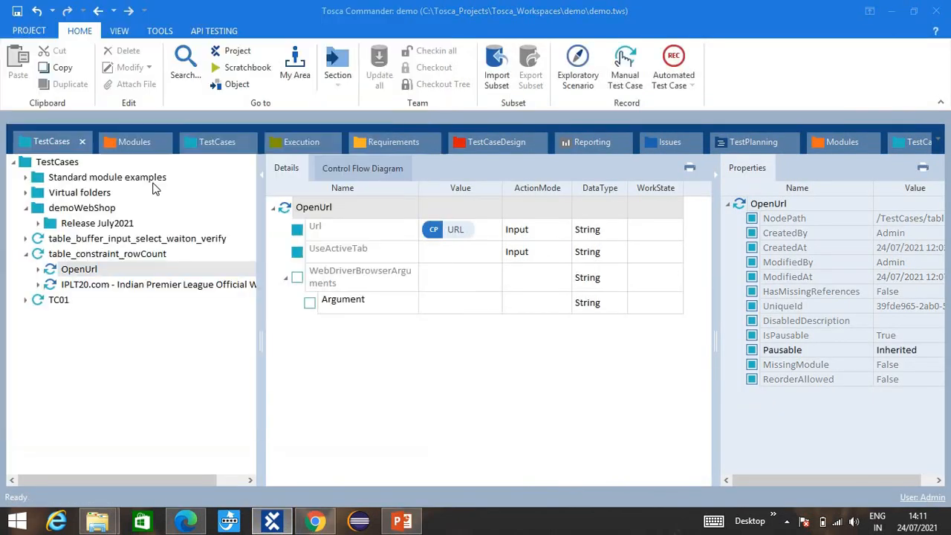
pyautogui.click(148, 284)
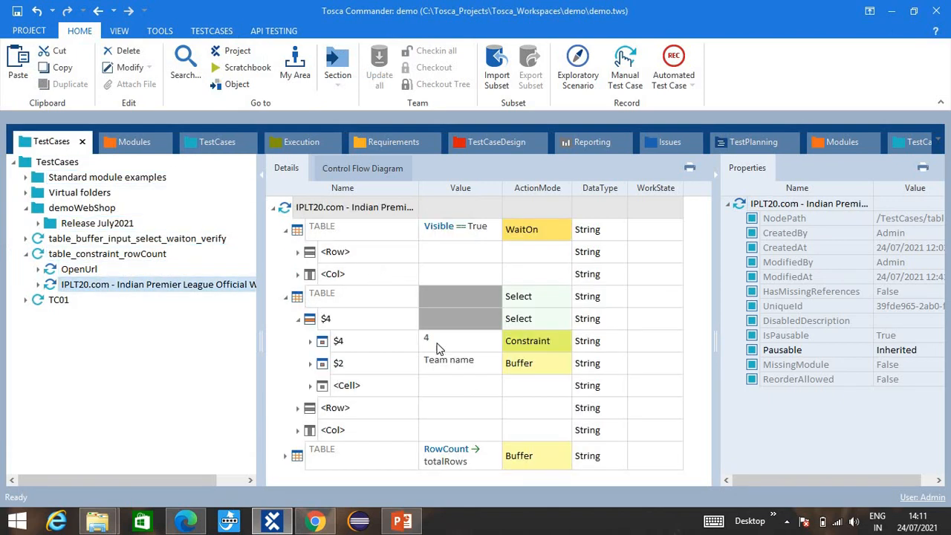
pyautogui.click(286, 231)
pyautogui.click(360, 281)
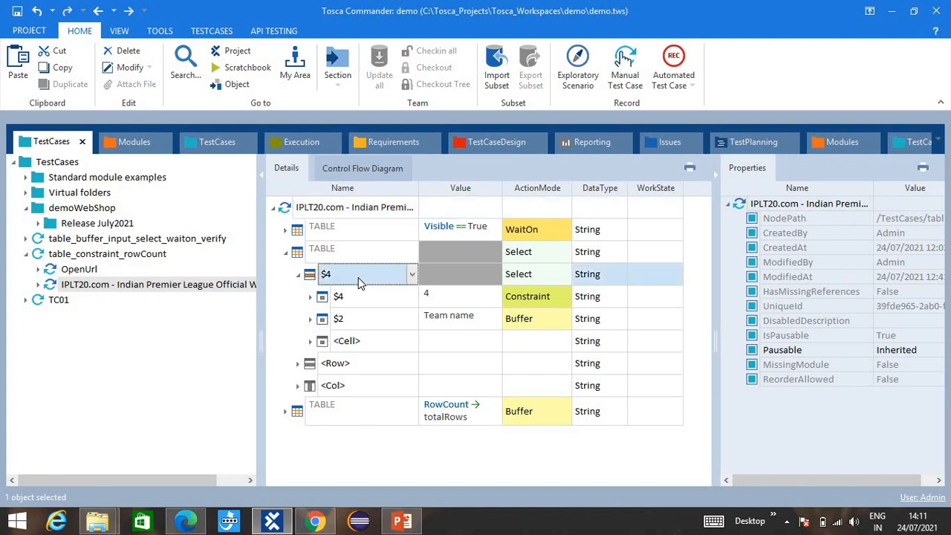
# - Compare the $4 row's Constraint and Buffer cells with the Mumbai Indians row of the points table in Chrome
pyautogui.hotkey('alt', 'Tab')
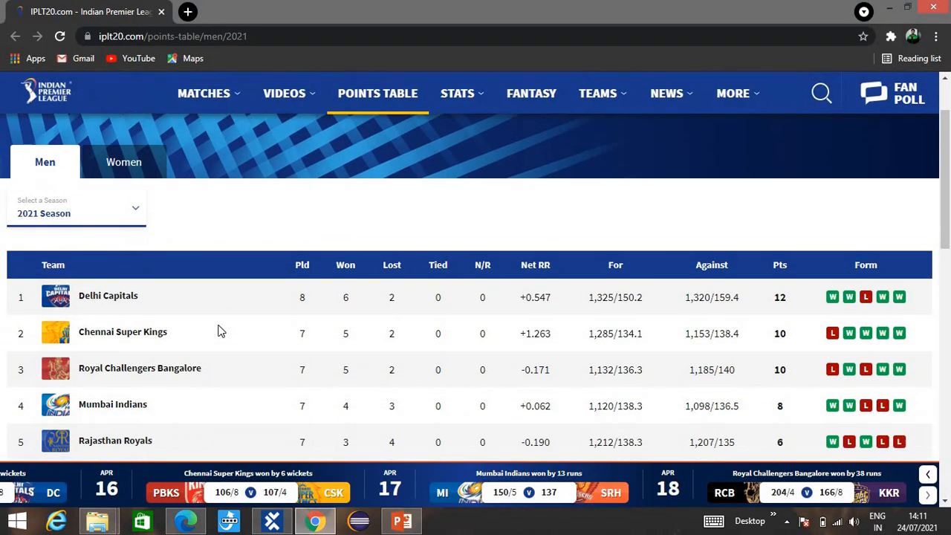
pyautogui.scroll(-1, 218, 331)
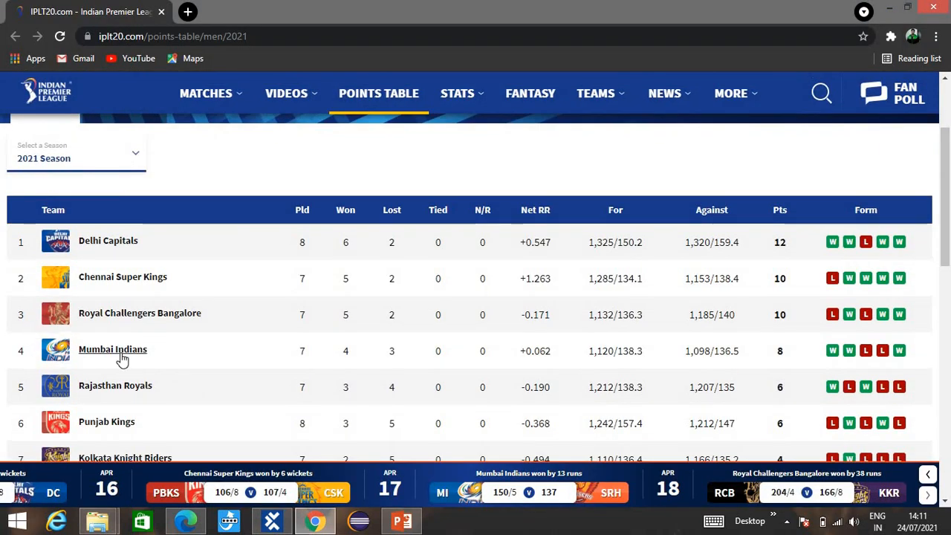
pyautogui.hotkey('alt', 'Tab')
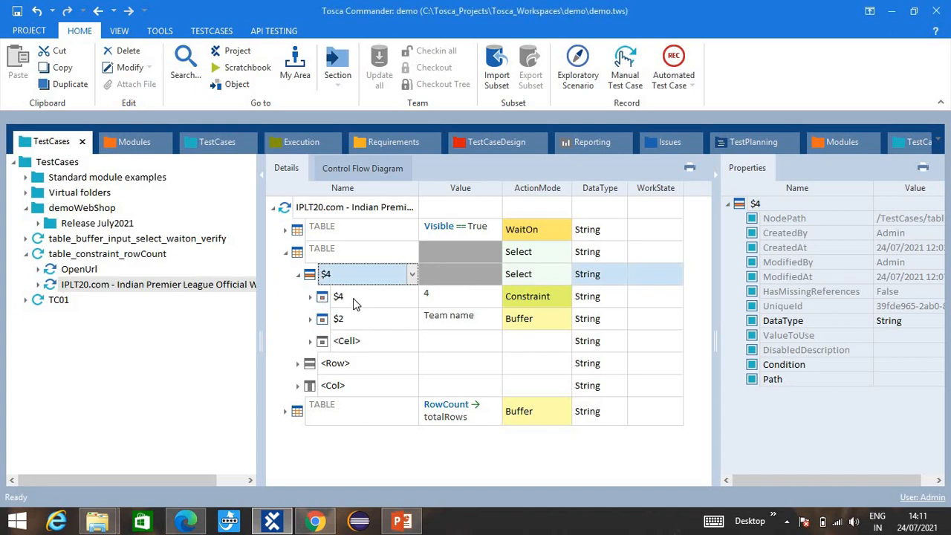
pyautogui.hotkey('alt', 'Tab')
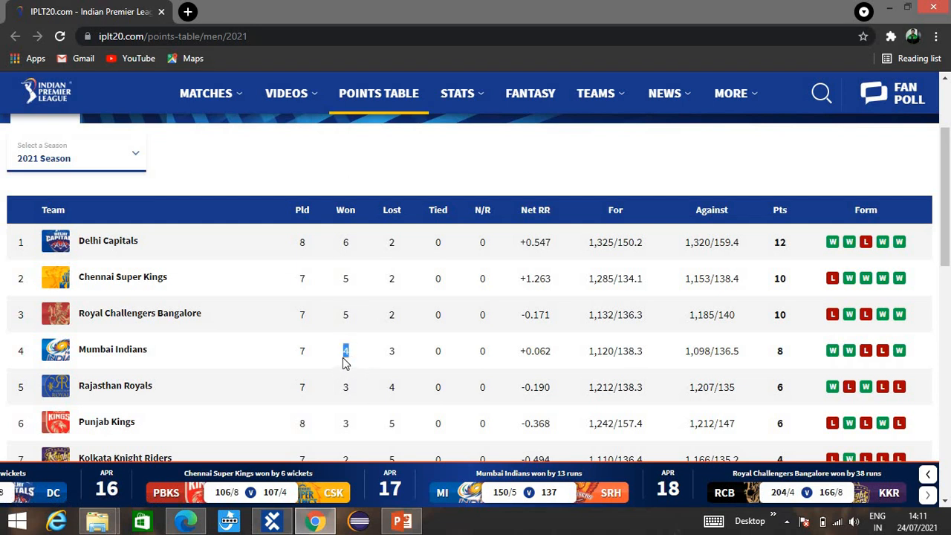
pyautogui.hotkey('alt', 'Tab')
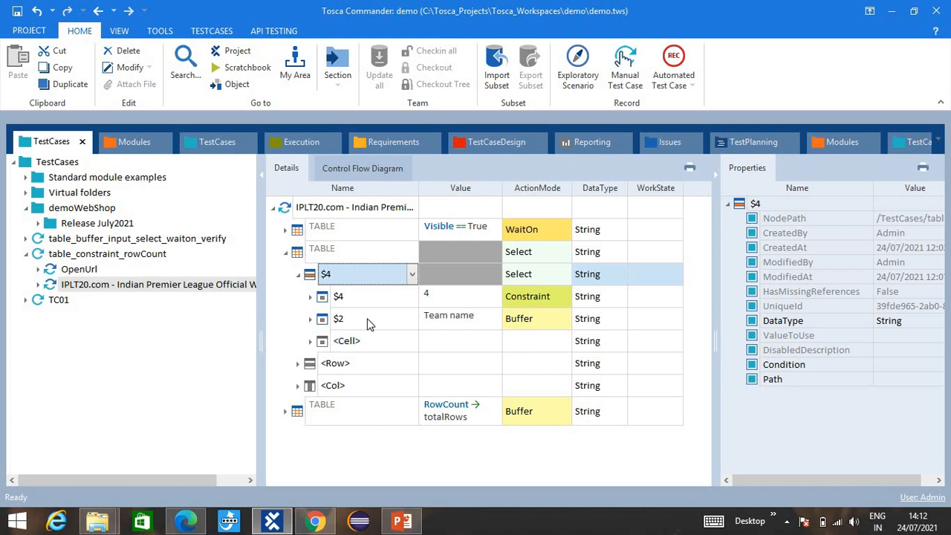
# - Compare the $2 Team name buffer cell and the $4 constraint cell with the points table in Chrome, returning to Tosca Commander
pyautogui.click(446, 325)
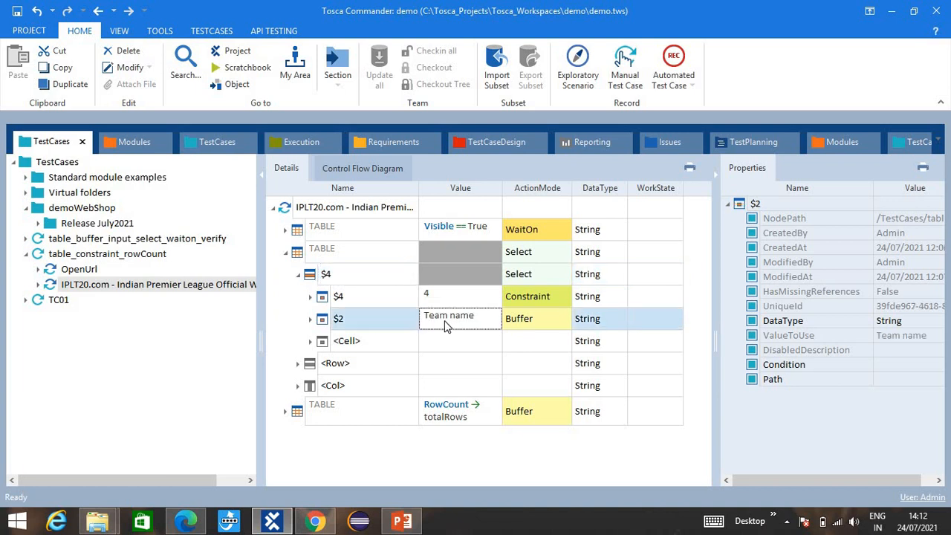
pyautogui.click(309, 297)
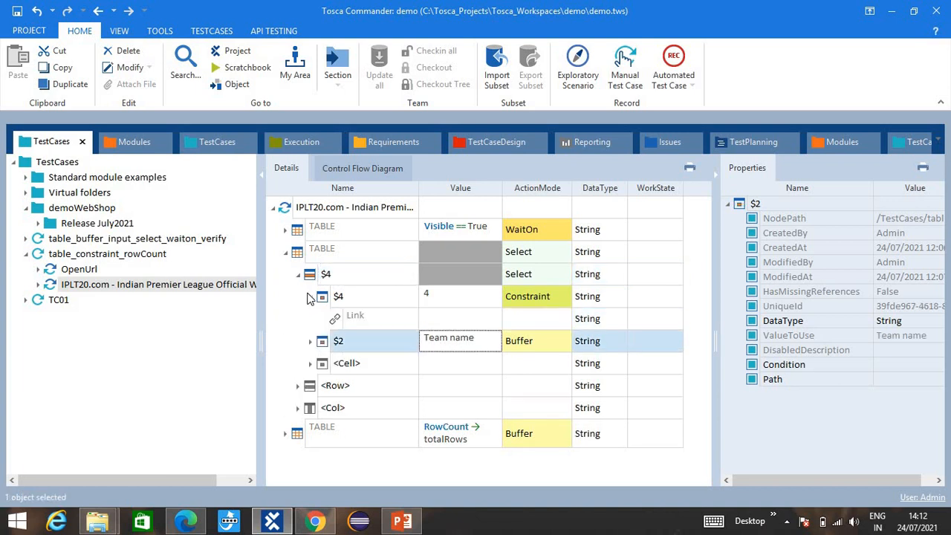
pyautogui.click(310, 297)
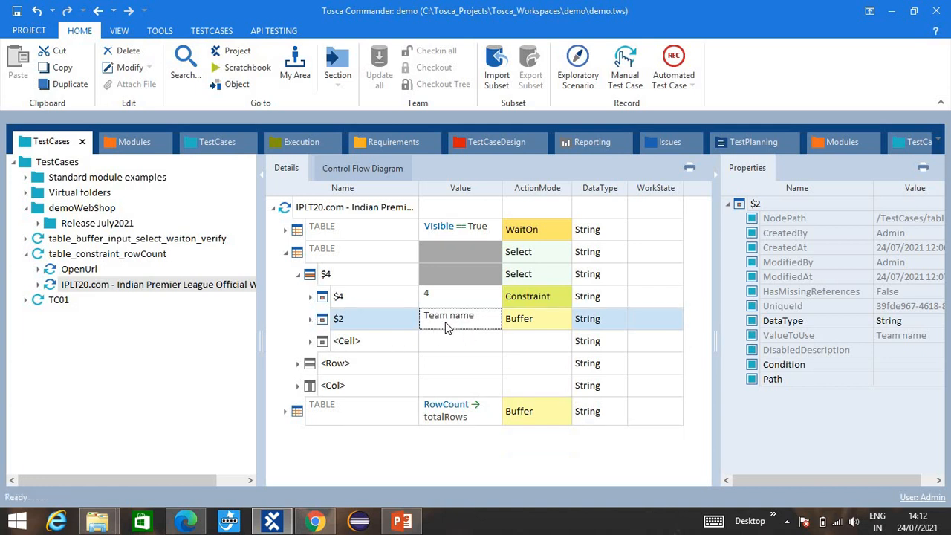
pyautogui.hotkey('alt', 'Tab')
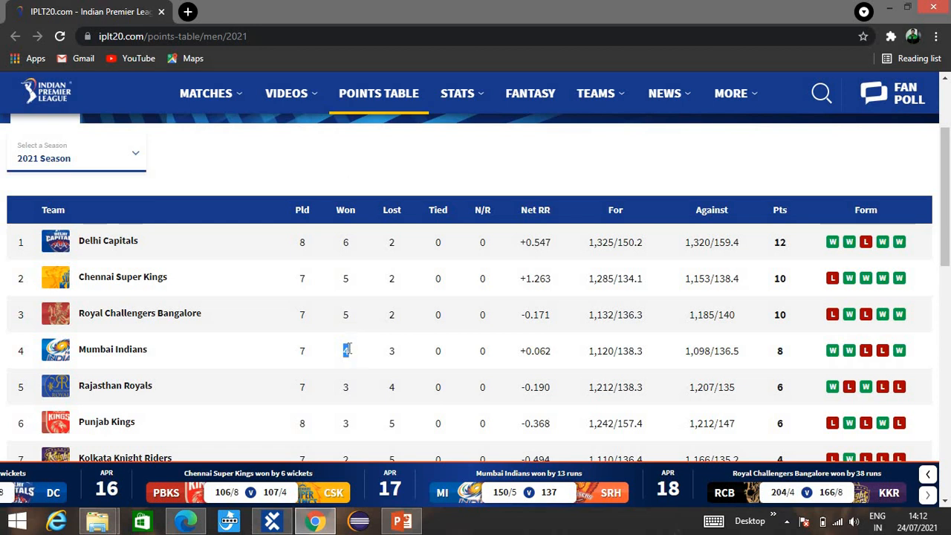
pyautogui.hotkey('alt', 'Tab')
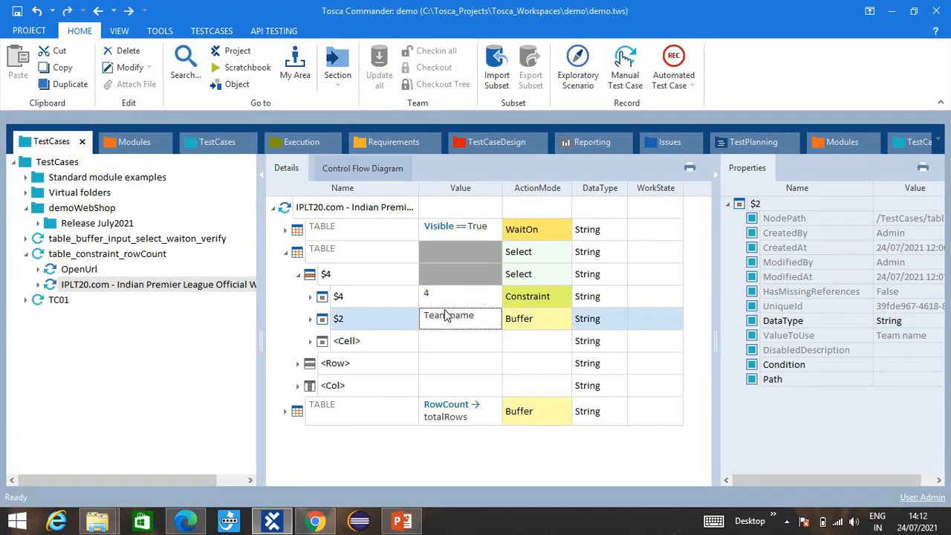
pyautogui.click(444, 298)
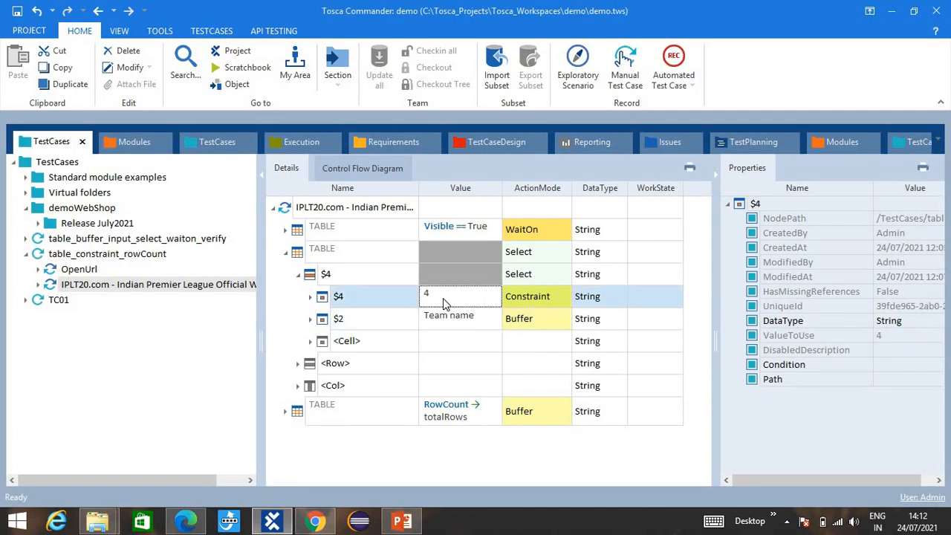
# - Run the IPLT20.com test step of table_constraint_rowCount in ScratchBook and maximize the results window
pyautogui.rightClick(74, 288)
pyautogui.click(110, 373)
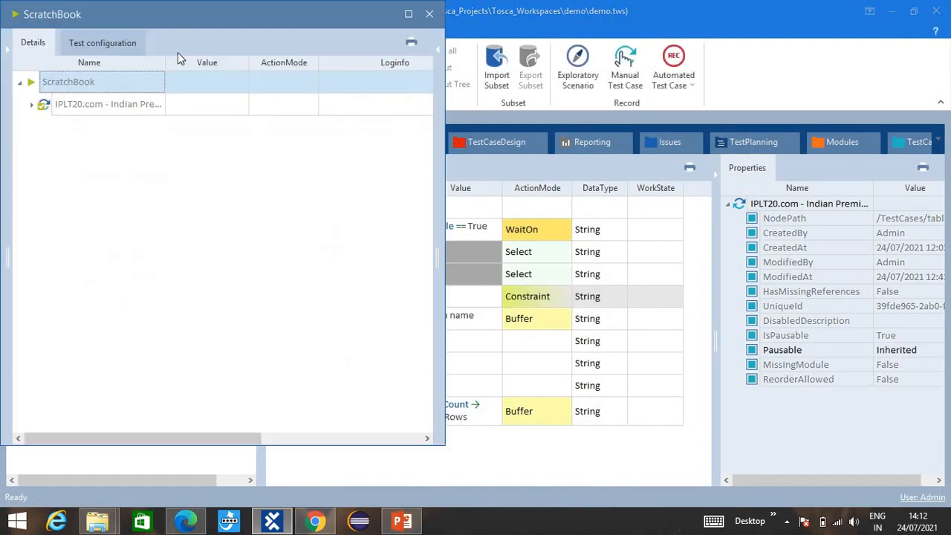
pyautogui.doubleClick(110, 19)
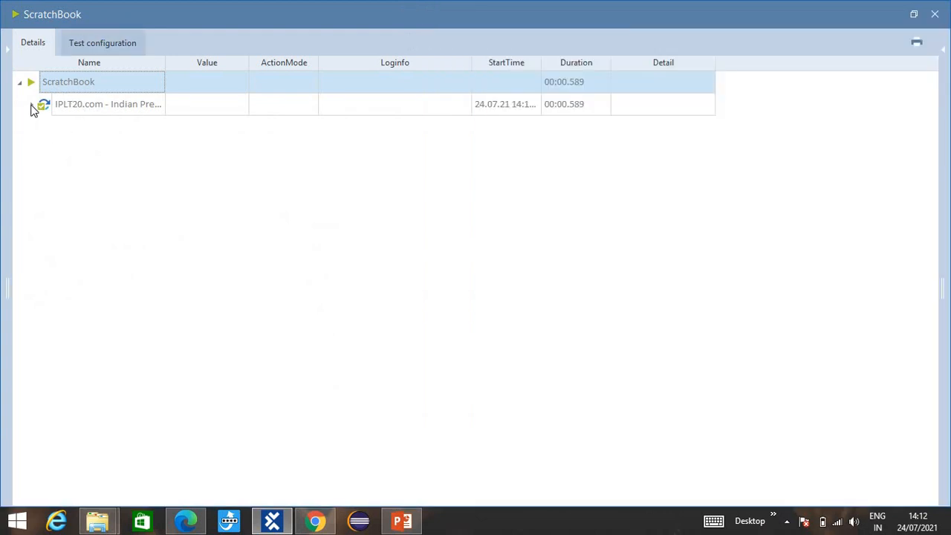
# - Expand the run results down to the $2 cell, read its full Team name buffer log entry, and close ScratchBook
pyautogui.click(33, 106)
pyautogui.click(45, 149)
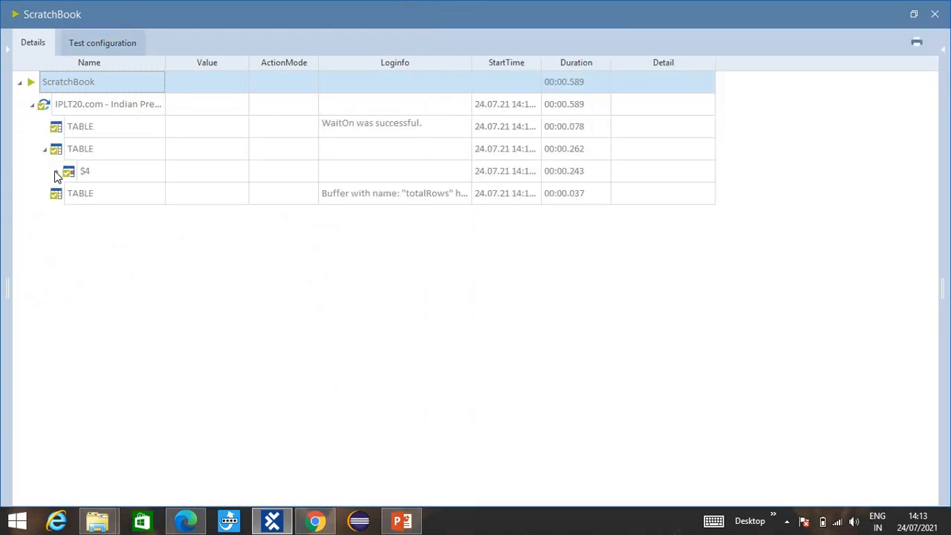
pyautogui.click(57, 172)
pyautogui.click(367, 182)
pyautogui.click(371, 191)
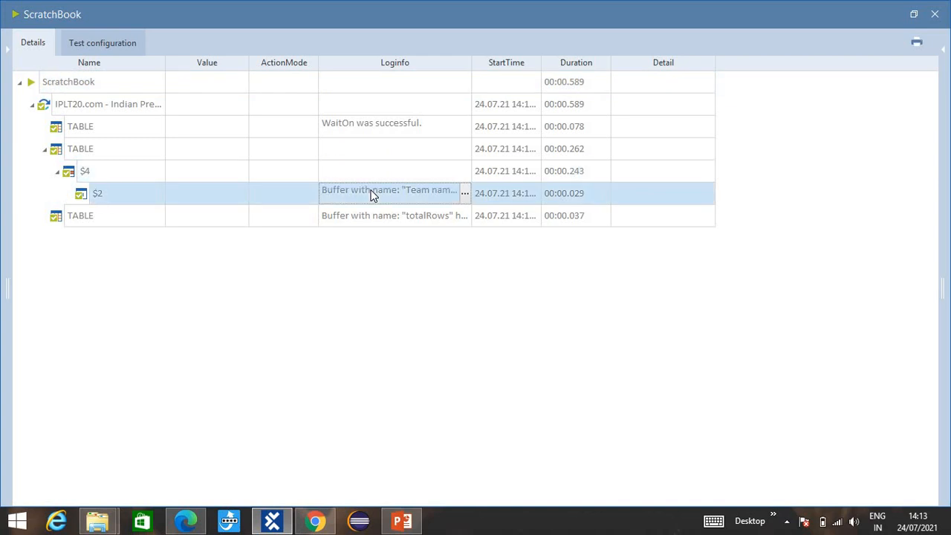
pyautogui.click(370, 191)
pyautogui.moveTo(455, 251); pyautogui.dragTo(388, 250)
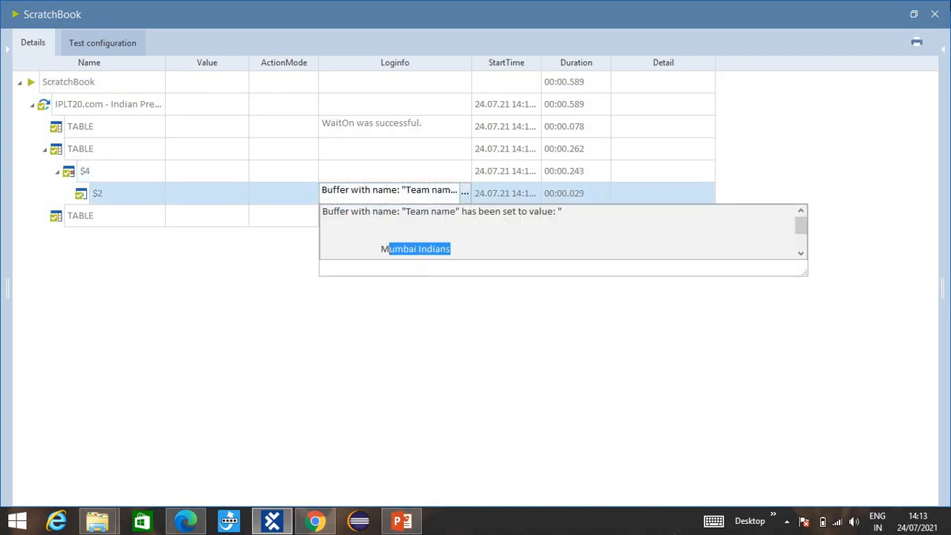
pyautogui.click(935, 14)
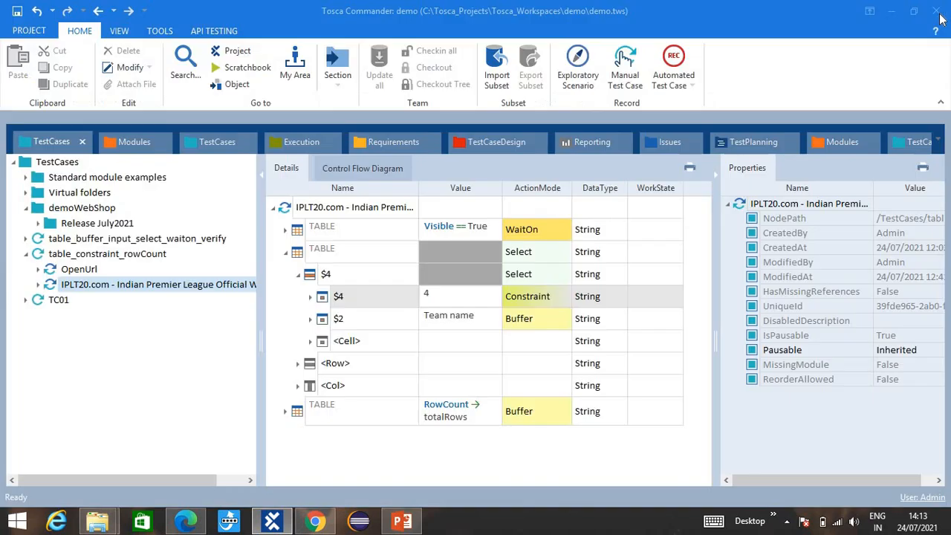
# - Set the $4 constraint cell's value to 3 and check it against the Won column of the points table in Chrome
pyautogui.click(466, 298)
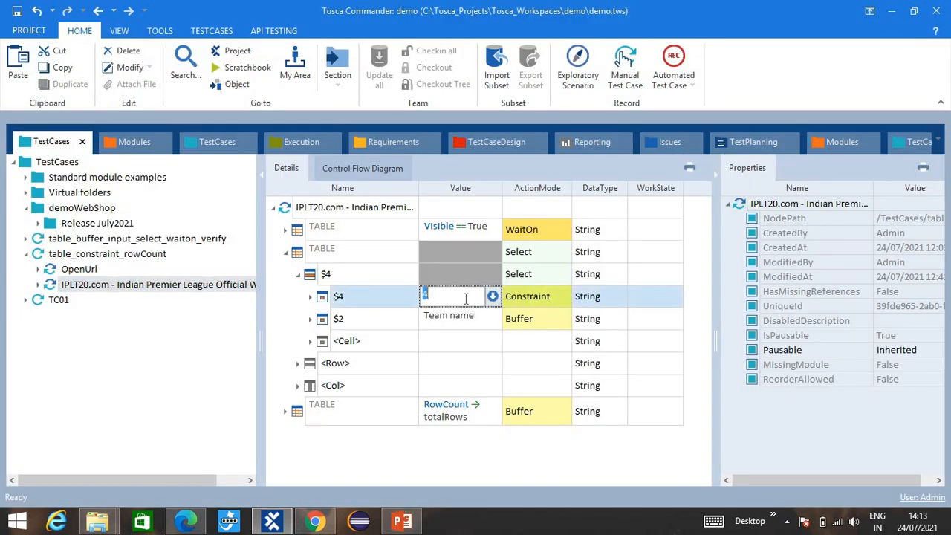
pyautogui.click(377, 446)
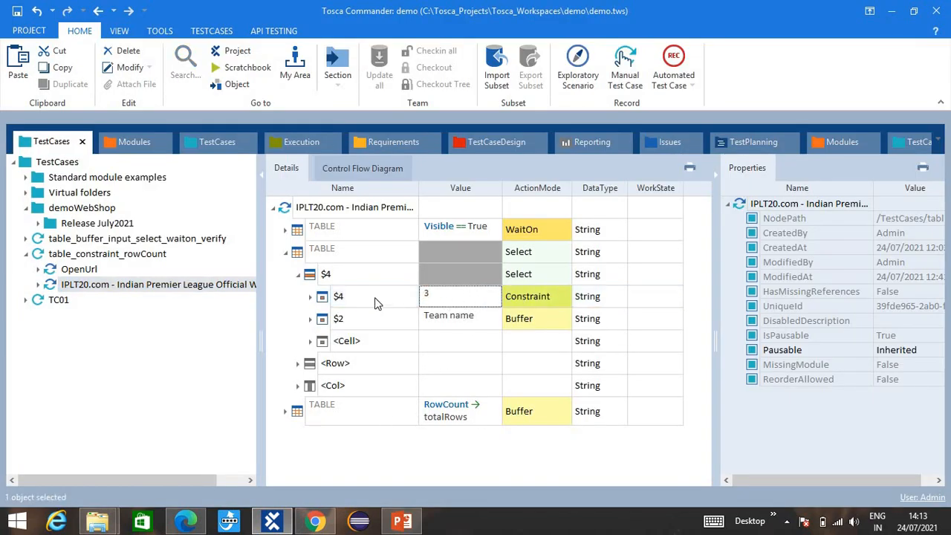
pyautogui.hotkey('alt', 'Tab')
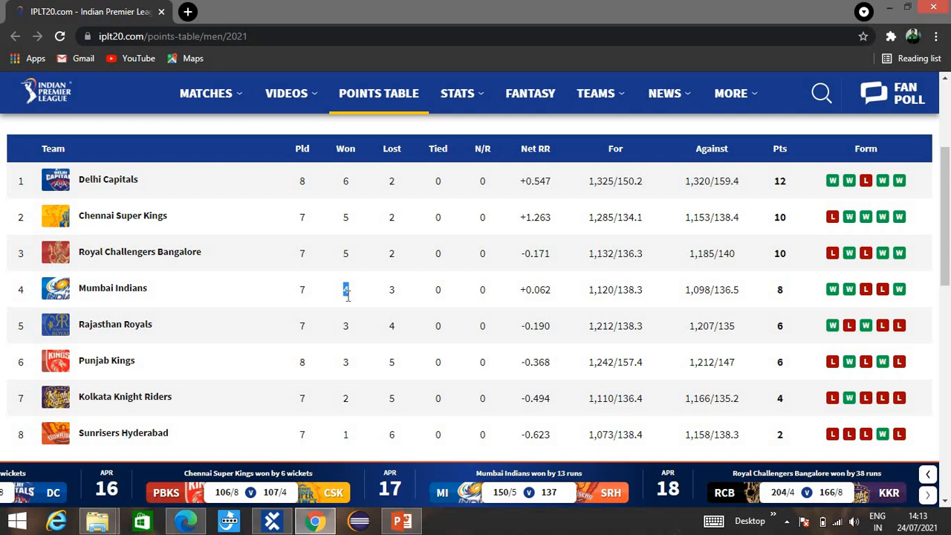
pyautogui.hotkey('alt', 'Tab')
# - Run the IPLT20.com test step in ScratchBook with the changed constraint and read the $4 row's log entry
pyautogui.rightClick(82, 285)
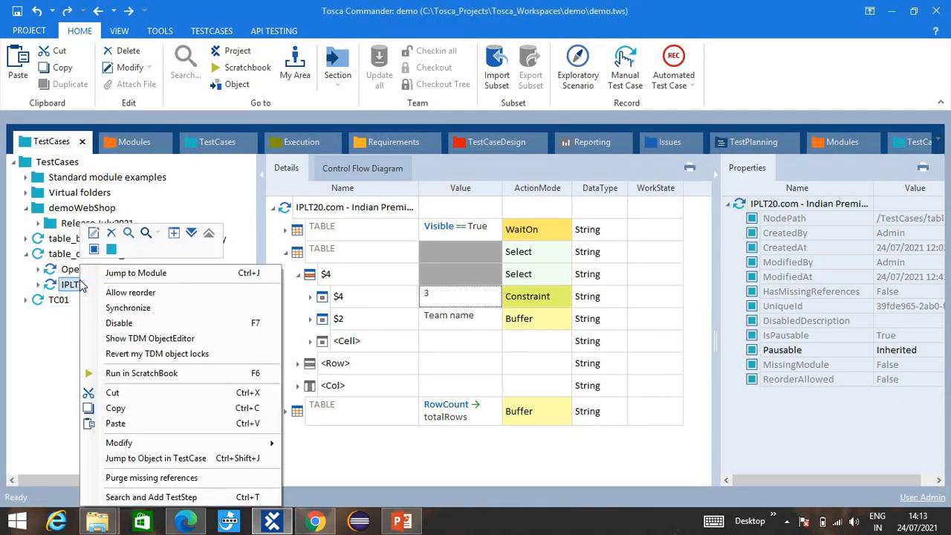
pyautogui.click(139, 373)
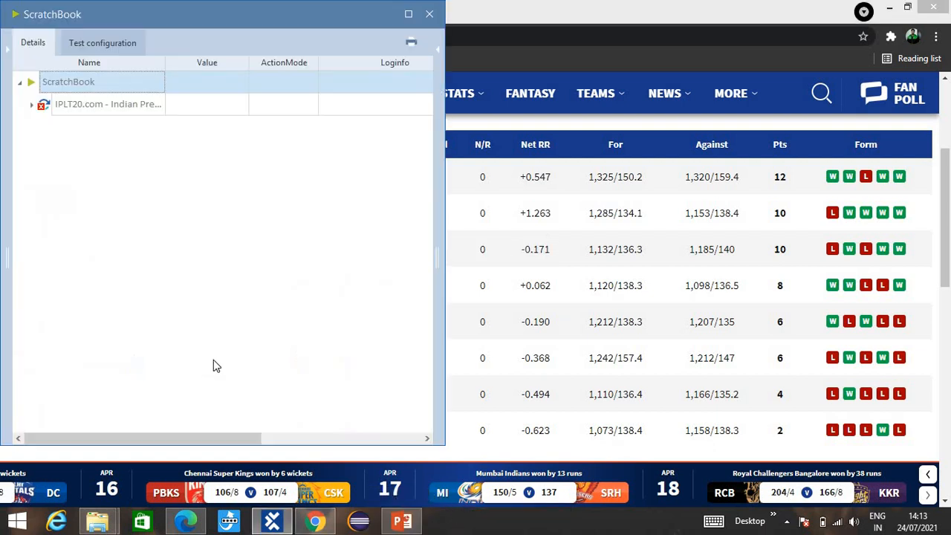
pyautogui.click(32, 105)
pyautogui.click(46, 150)
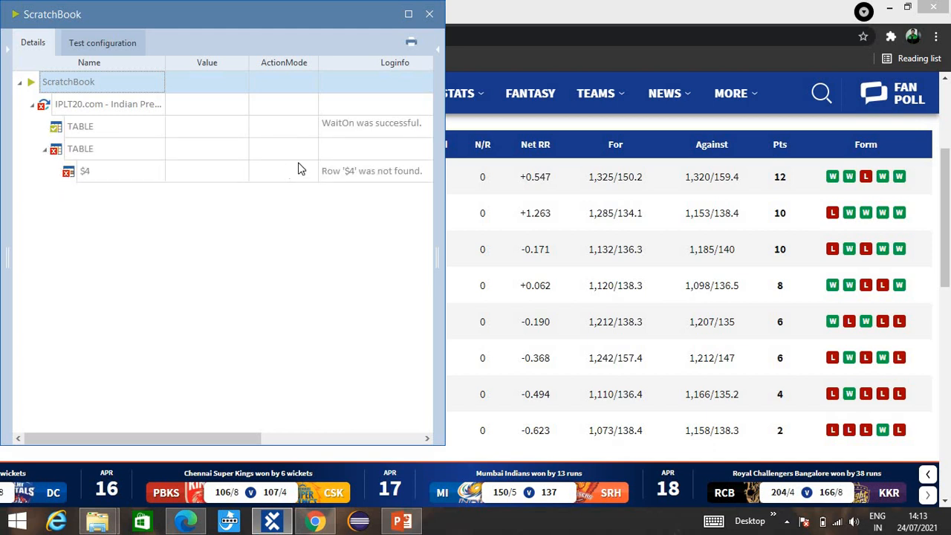
pyautogui.click(367, 170)
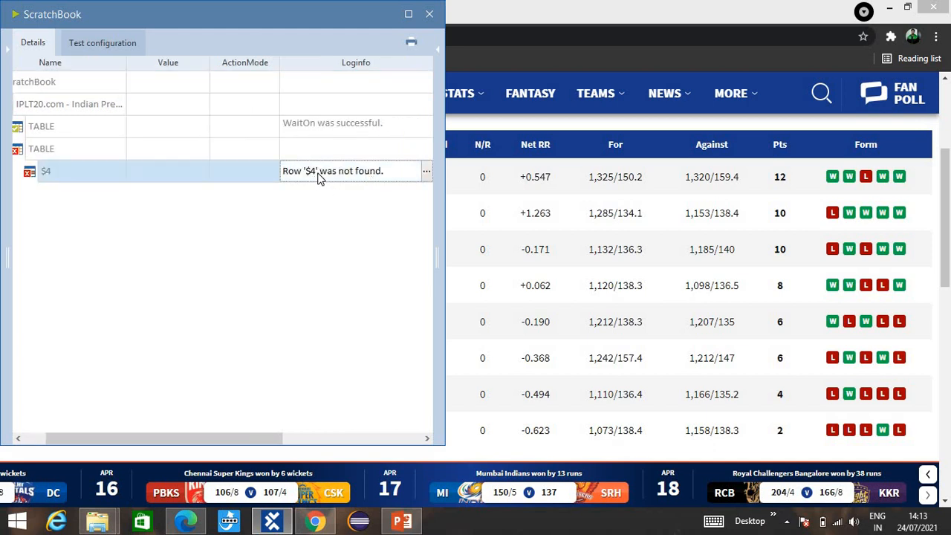
# - Close the ScratchBook results and switch back to Tosca Commander, selecting the $4 constraint cell
pyautogui.click(431, 15)
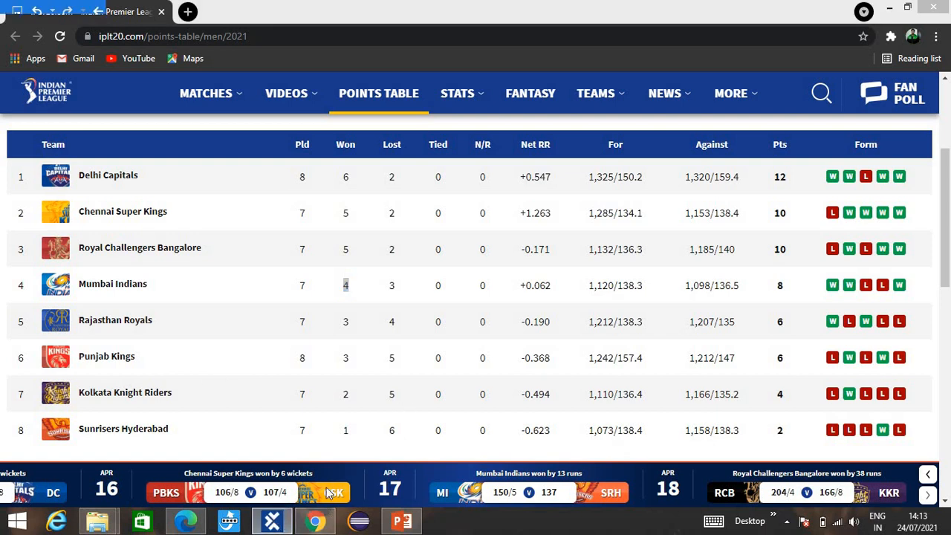
pyautogui.click(269, 526)
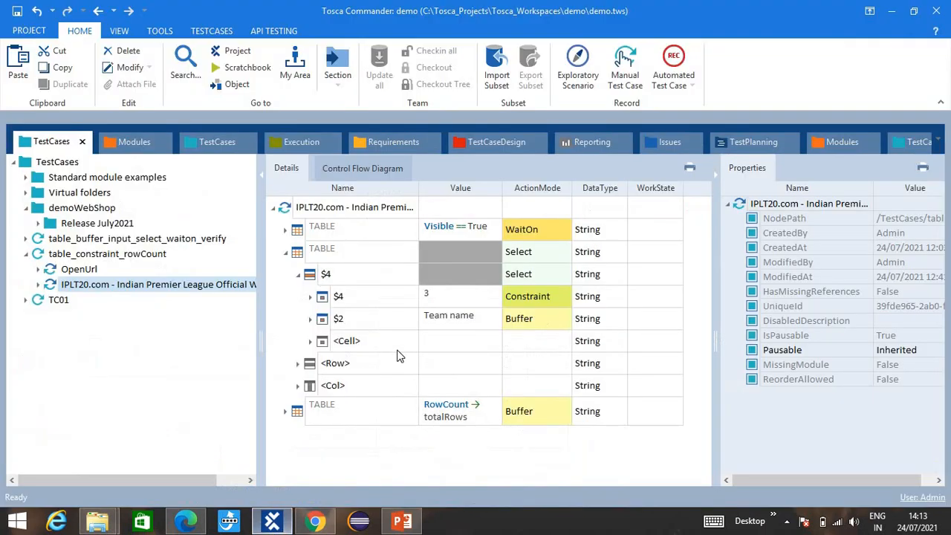
pyautogui.click(394, 295)
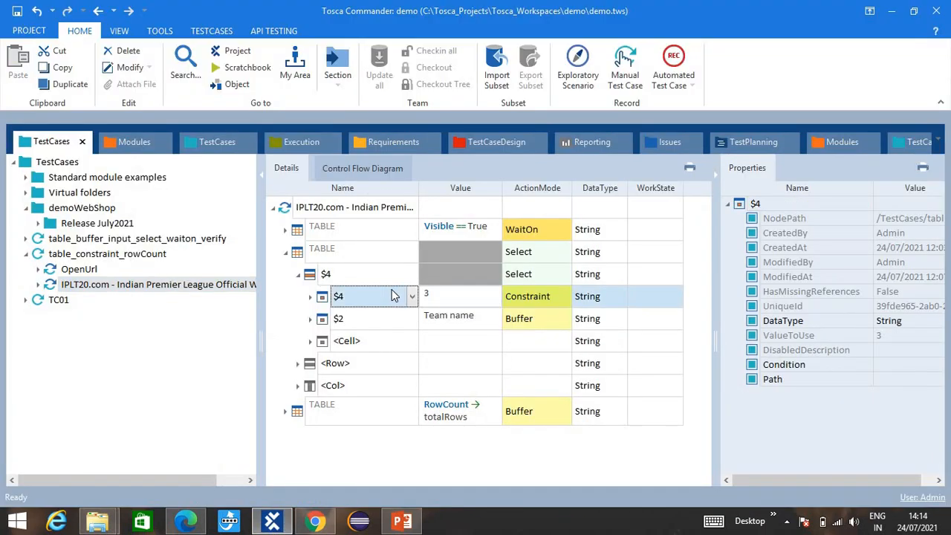